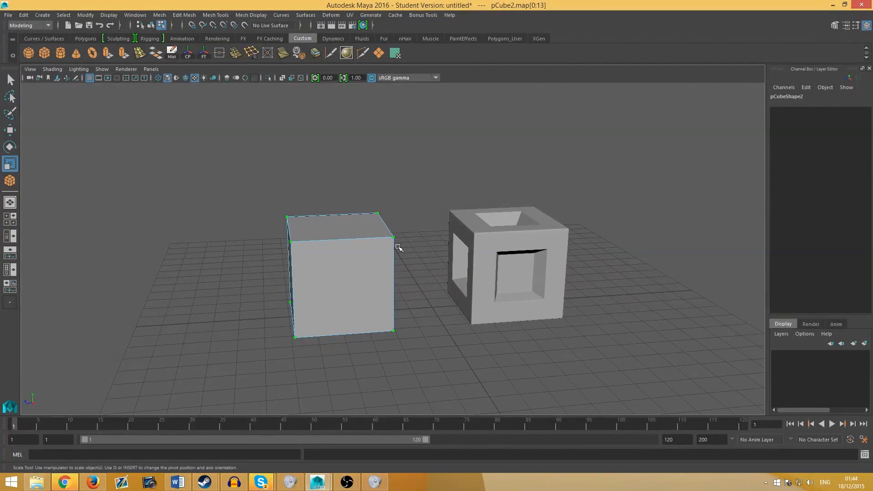
# Return to whole-object selection, check the detailed cube, and select the plain cube as an object.
pyautogui.keyDown('alt'); pyautogui.moveTo(399, 247); pyautogui.dragTo(438, 277, button='right'); pyautogui.keyUp('alt')
pyautogui.keyDown('alt'); pyautogui.moveTo(433, 259); pyautogui.dragTo(416, 244, button='middle'); pyautogui.keyUp('alt')
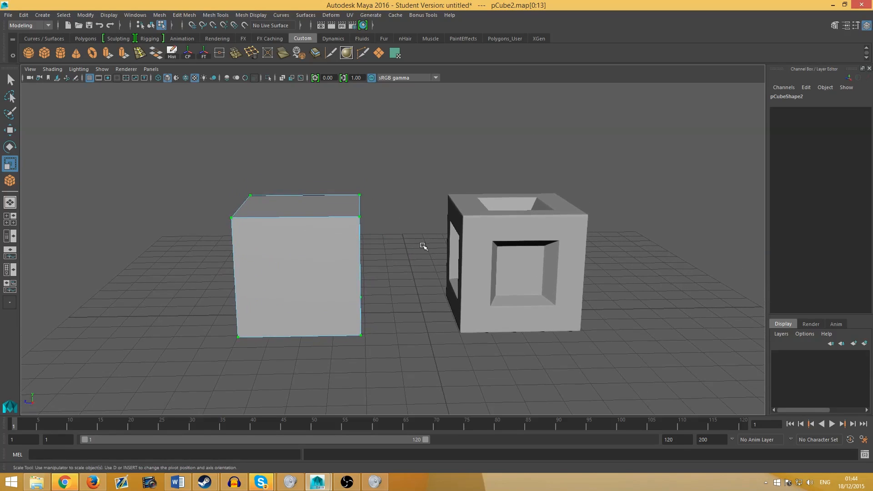
pyautogui.keyDown('alt'); pyautogui.moveTo(424, 246); pyautogui.dragTo(389, 246, button='middle'); pyautogui.keyUp('alt')
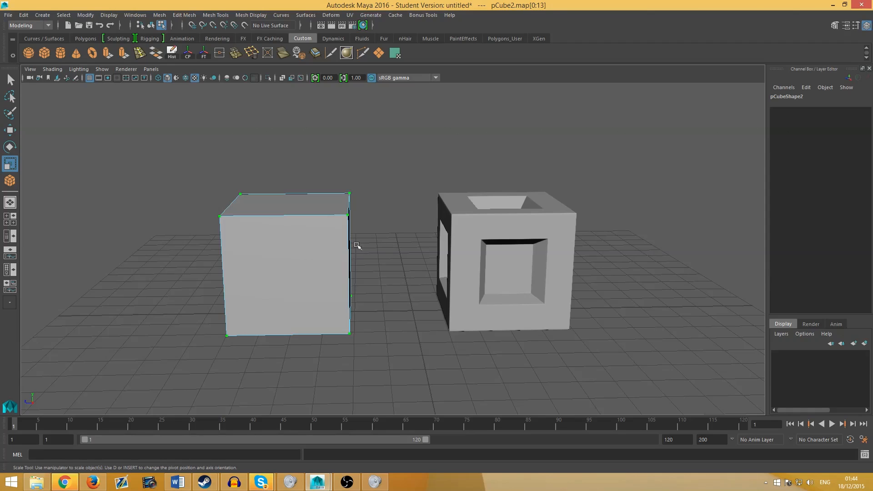
pyautogui.keyDown('alt'); pyautogui.moveTo(356, 246); pyautogui.dragTo(360, 265, button='middle'); pyautogui.keyUp('alt')
pyautogui.click(480, 265)
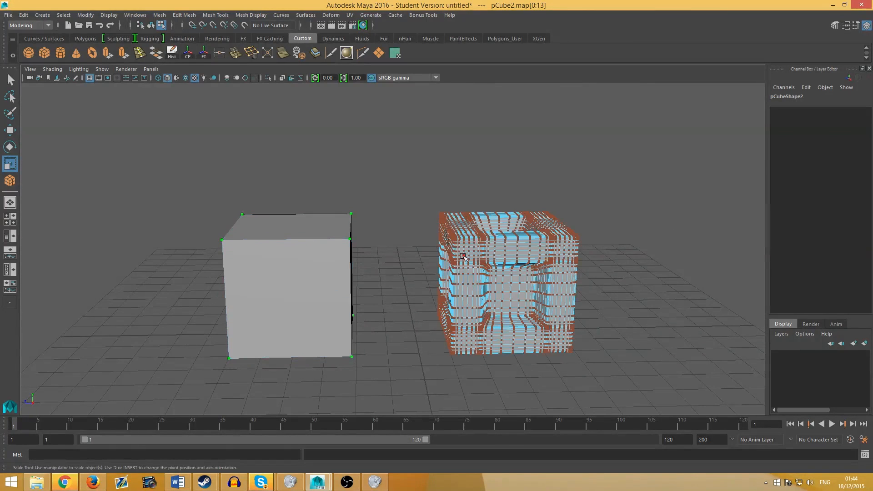
pyautogui.moveTo(463, 228); pyautogui.dragTo(503, 213, button='right')
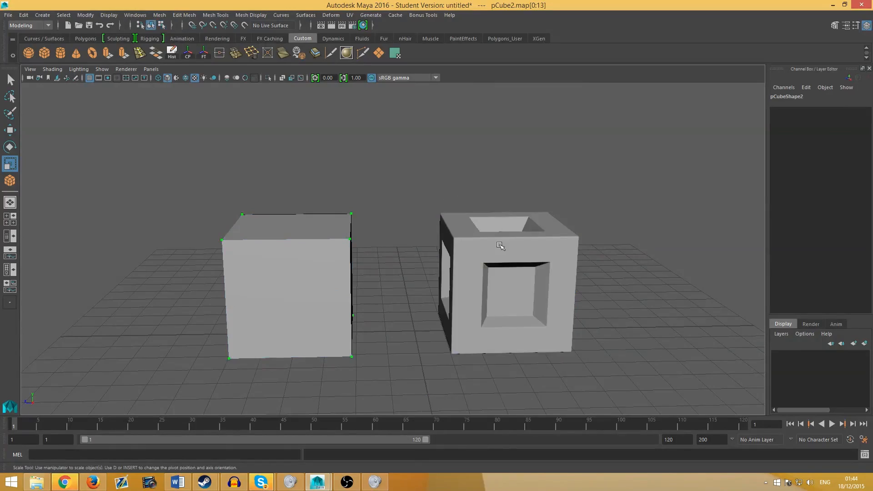
pyautogui.click(501, 249)
pyautogui.moveTo(534, 322)
pyautogui.keyDown('alt'); pyautogui.mouseDown()
pyautogui.moveTo(471, 290)
pyautogui.moveTo(445, 299)
pyautogui.moveTo(450, 325)
pyautogui.moveTo(544, 335)
pyautogui.mouseUp(); pyautogui.keyUp('alt')
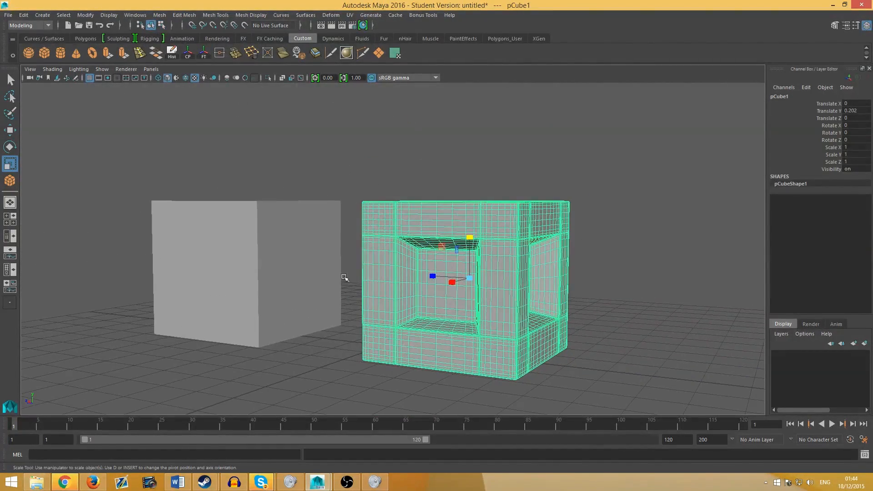
pyautogui.click(308, 271)
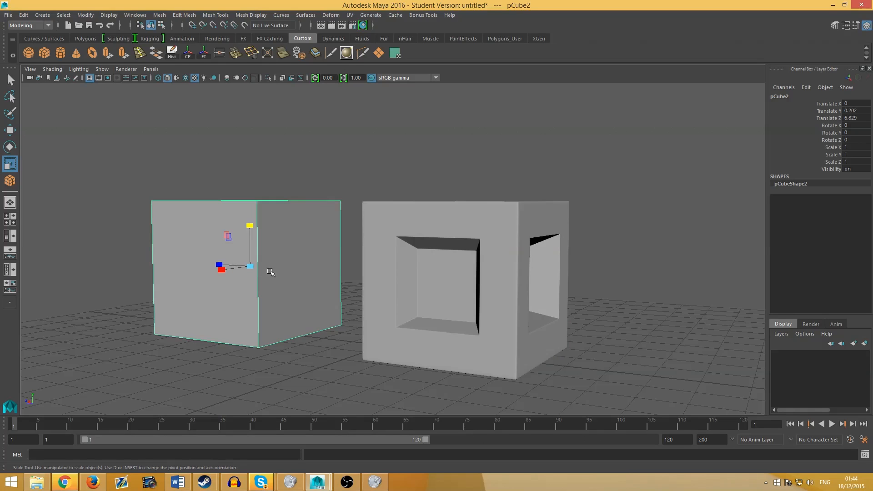
# Examine the plain cube's UV layout in the UV Editor and the checker pattern on its faces.
pyautogui.keyDown('alt'); pyautogui.moveTo(271, 275); pyautogui.dragTo(285, 259); pyautogui.keyUp('alt')
pyautogui.press('f')
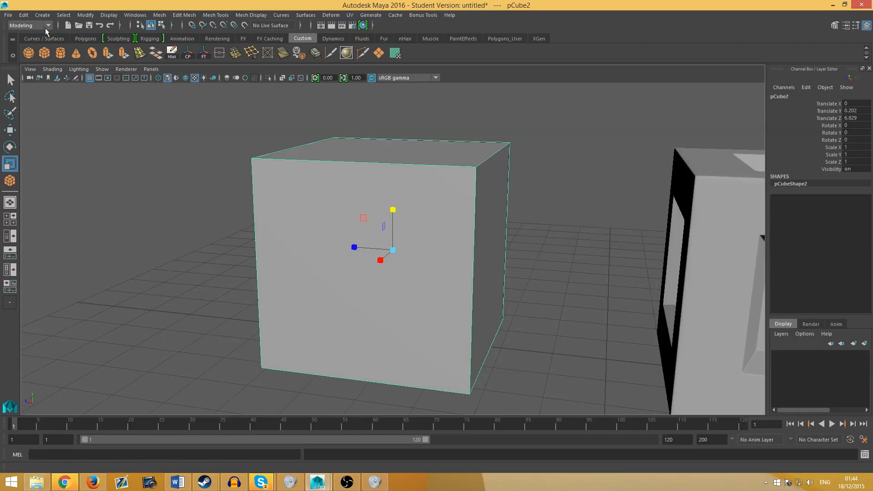
pyautogui.click(349, 15)
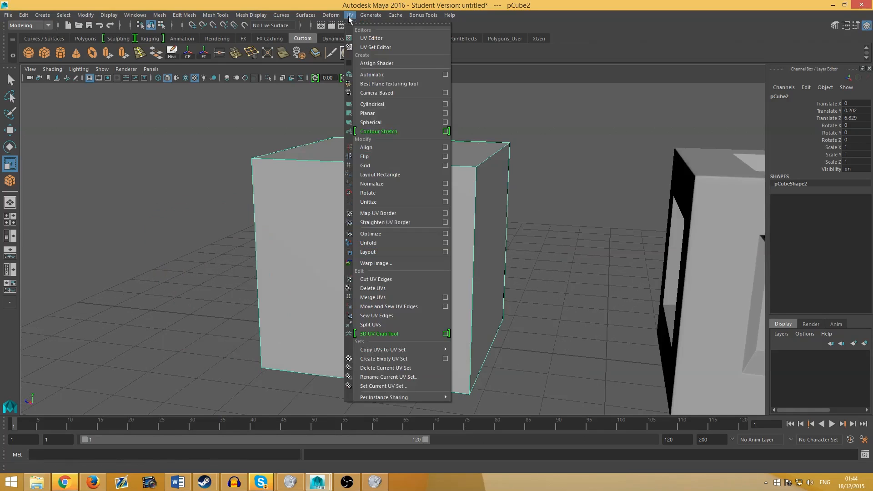
pyautogui.click(371, 38)
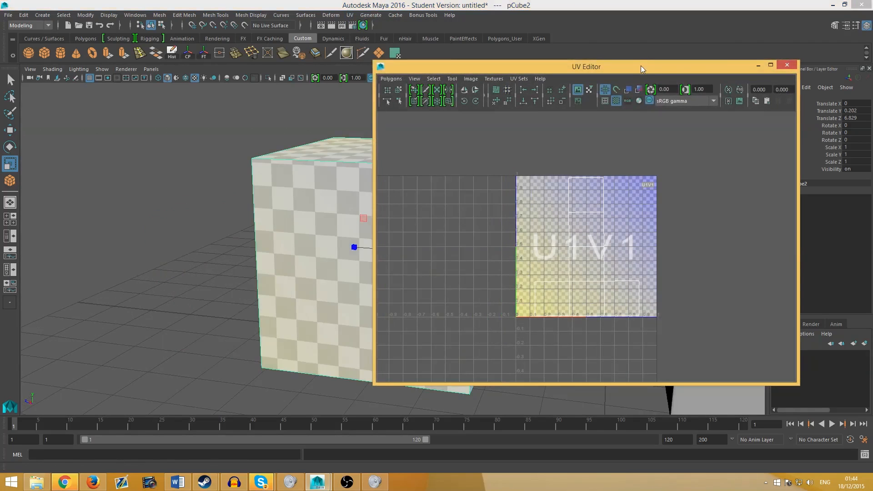
pyautogui.moveTo(639, 66); pyautogui.dragTo(0, 84)
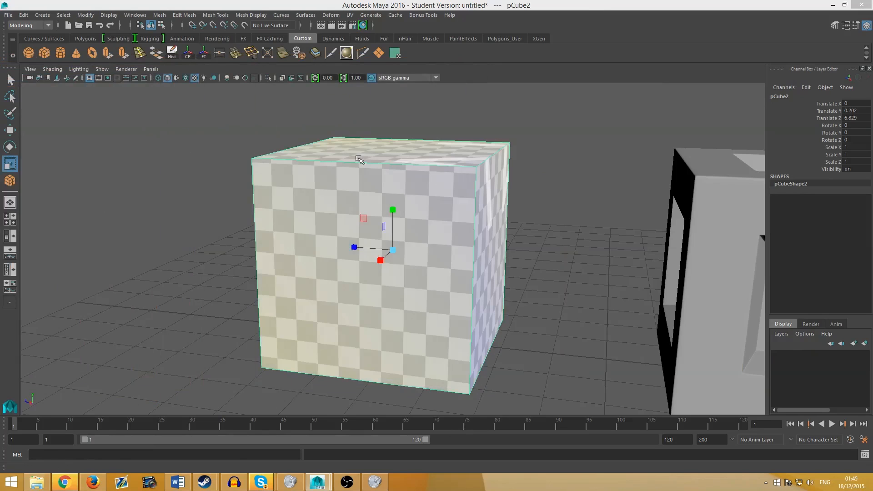
pyautogui.keyDown('alt'); pyautogui.moveTo(427, 182); pyautogui.dragTo(84, 214); pyautogui.keyUp('alt')
pyautogui.keyDown('alt'); pyautogui.moveTo(395, 227); pyautogui.dragTo(321, 183, button='right'); pyautogui.keyUp('alt')
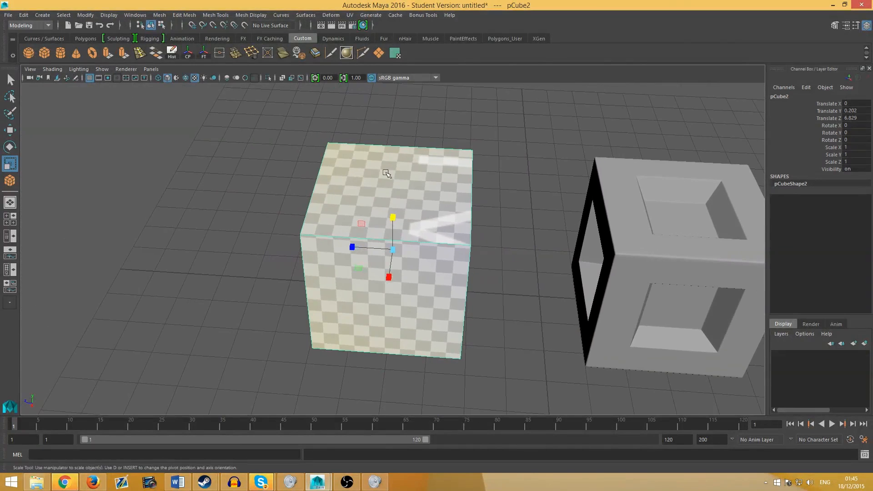
pyautogui.keyDown('alt'); pyautogui.moveTo(384, 172); pyautogui.dragTo(305, 183, button='middle'); pyautogui.keyUp('alt')
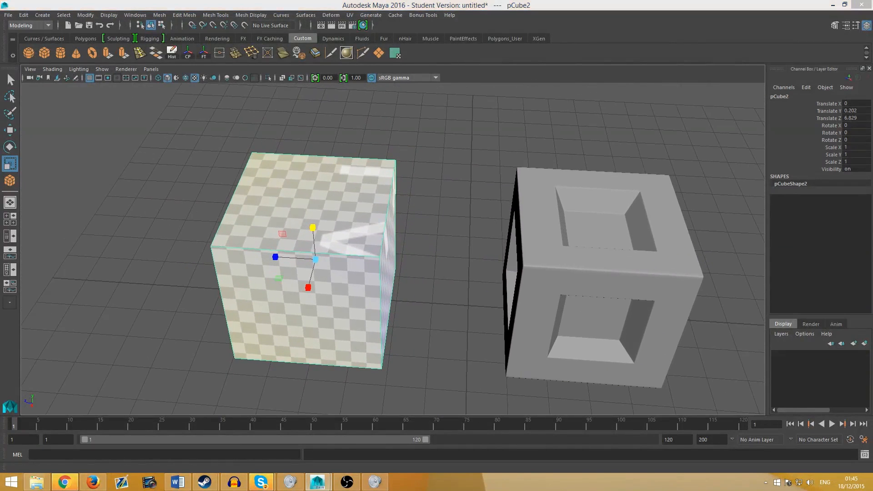
pyautogui.moveTo(0, 98); pyautogui.dragTo(607, 85)
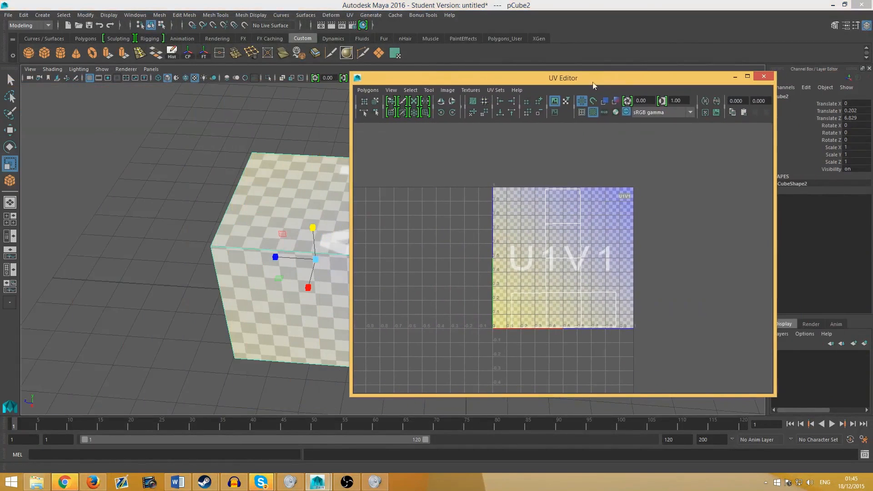
pyautogui.click(767, 77)
# Create two empty display layers and rename layer2 as "hp".
pyautogui.keyDown('alt'); pyautogui.moveTo(245, 180); pyautogui.dragTo(275, 177); pyautogui.keyUp('alt')
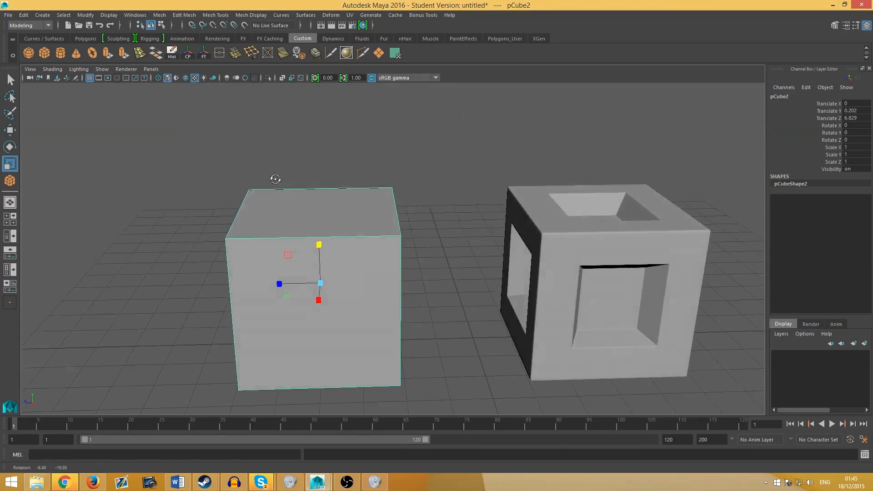
pyautogui.keyDown('alt'); pyautogui.moveTo(275, 178); pyautogui.dragTo(255, 186, button='right'); pyautogui.keyUp('alt')
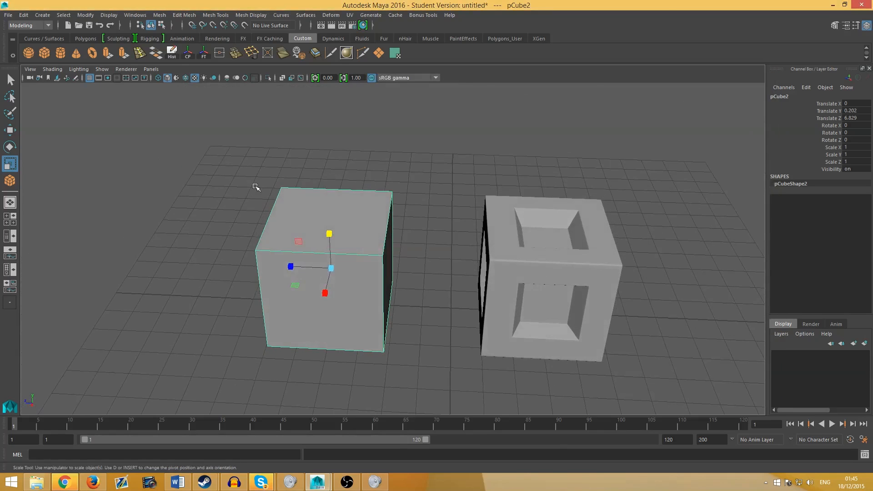
pyautogui.keyDown('alt'); pyautogui.moveTo(535, 274); pyautogui.dragTo(497, 279); pyautogui.keyUp('alt')
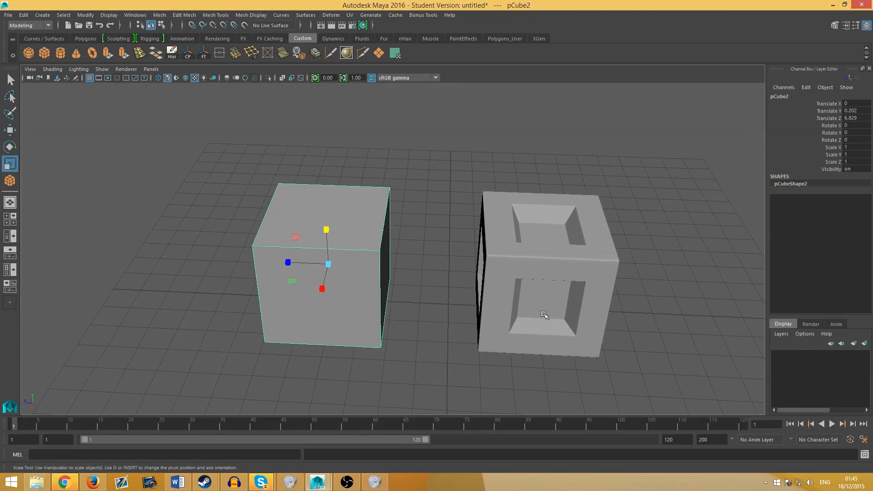
pyautogui.click(854, 344)
pyautogui.click(854, 344)
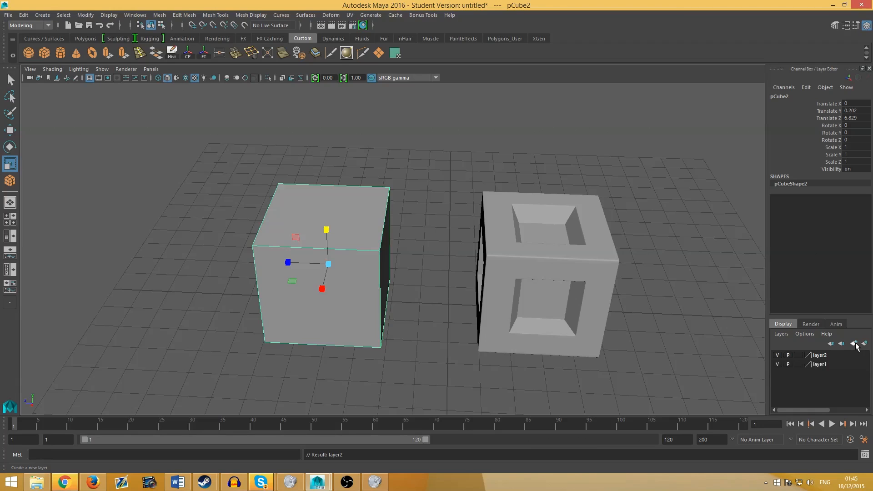
pyautogui.doubleClick(816, 355)
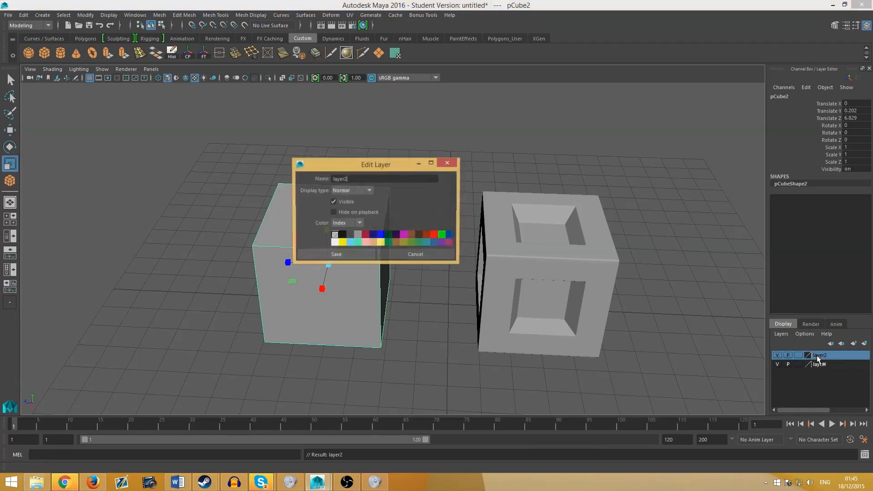
pyautogui.doubleClick(356, 178)
pyautogui.write('hp')
pyautogui.click(338, 255)
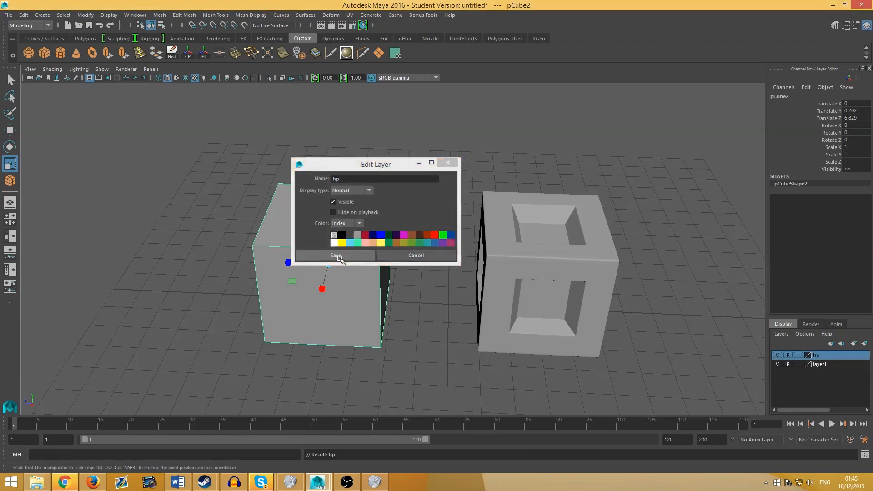
# Rename the display layer layer1 as "lp".
pyautogui.doubleClick(814, 365)
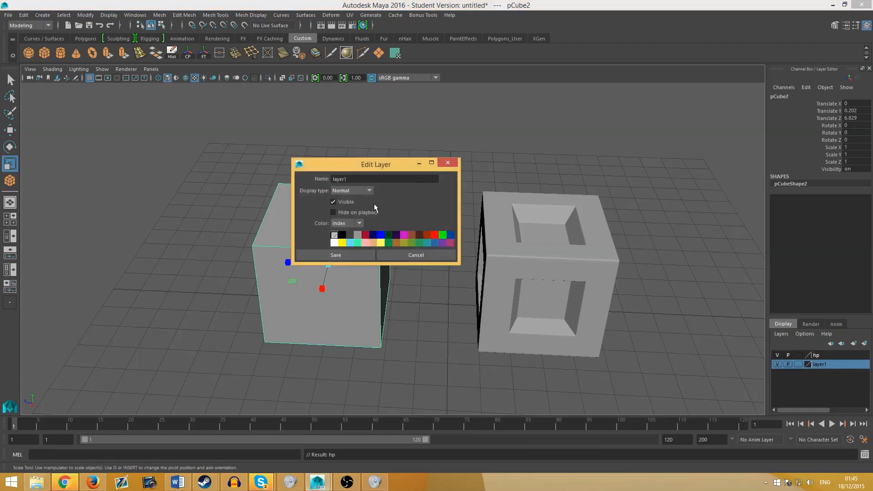
pyautogui.doubleClick(360, 179)
pyautogui.write('lo')
pyautogui.press('BackSpace')
pyautogui.write('p')
pyautogui.click(364, 255)
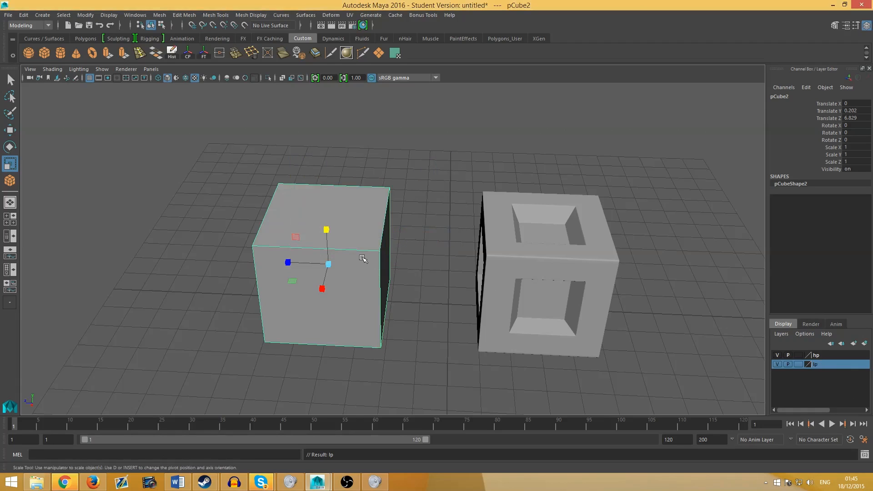
# Assign the plain cube to the lp layer and the detailed cube to the hp layer.
pyautogui.rightClick(819, 363)
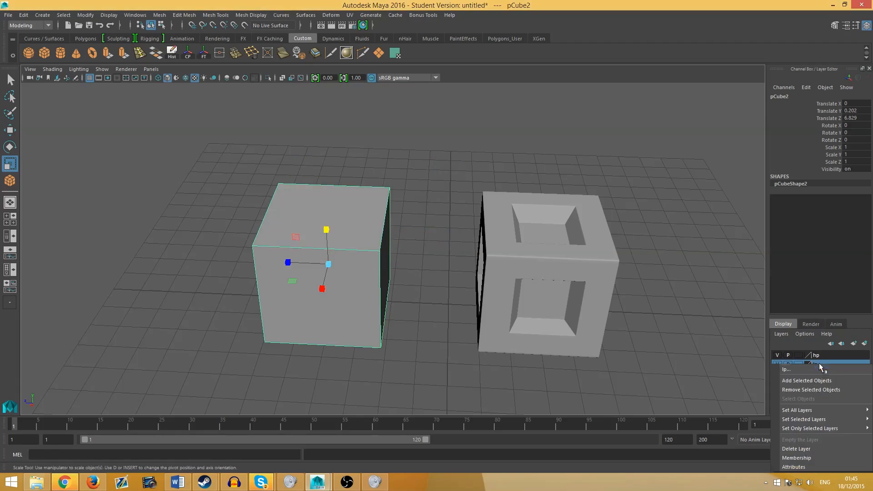
pyautogui.click(822, 379)
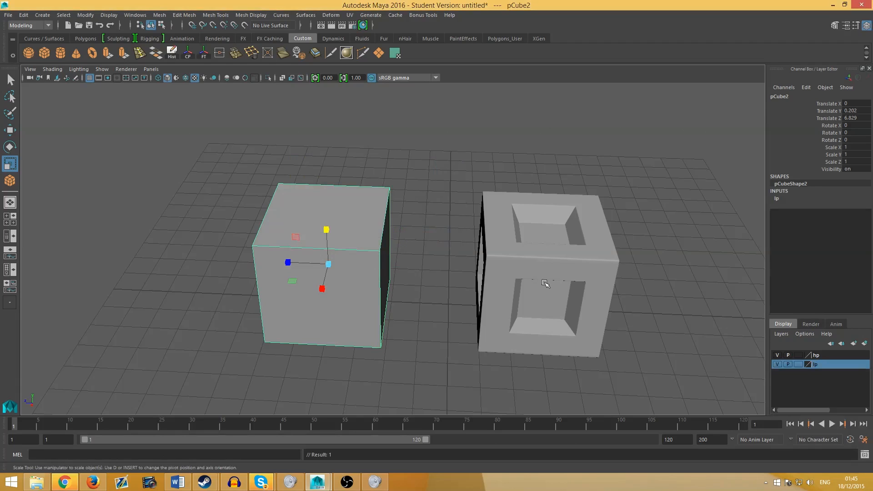
pyautogui.click(545, 284)
pyautogui.rightClick(822, 358)
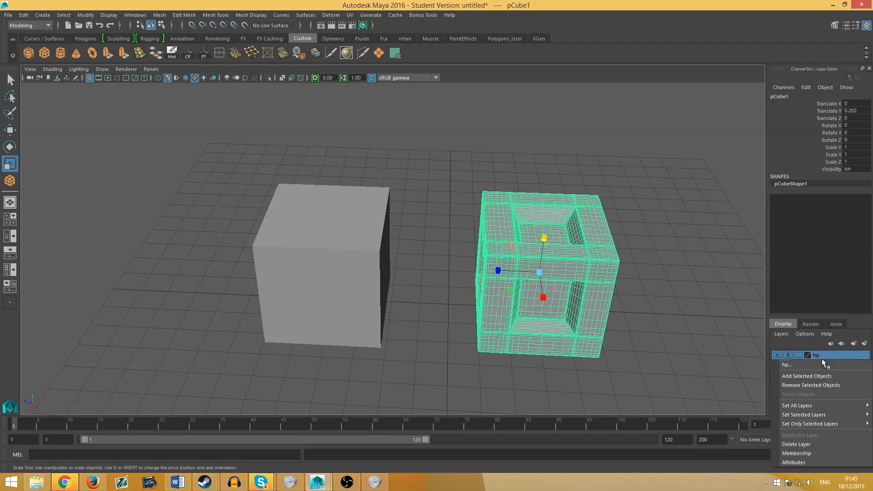
pyautogui.click(817, 376)
# Move the detailed cube along Z to about 6.86 so it overlaps the plain cube.
pyautogui.keyDown('alt'); pyautogui.moveTo(397, 278); pyautogui.dragTo(358, 301, button='middle'); pyautogui.keyUp('alt')
pyautogui.moveTo(443, 244); pyautogui.dragTo(477, 247, button='right')
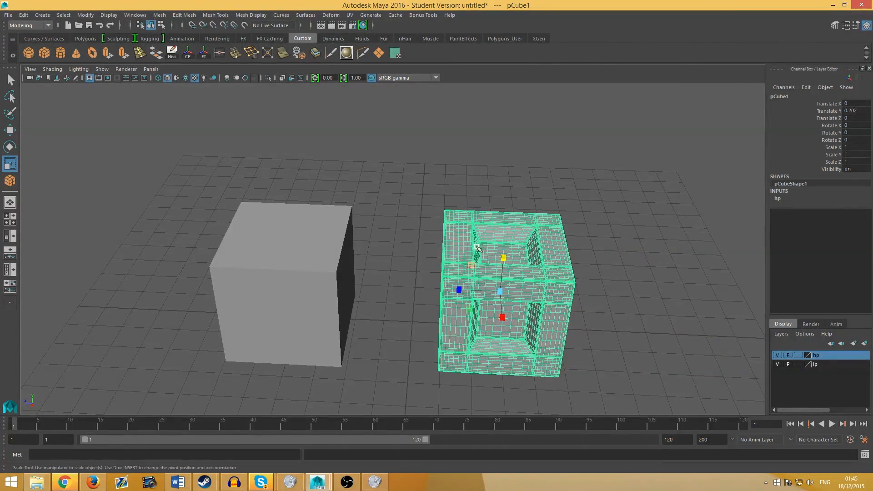
pyautogui.press('w')
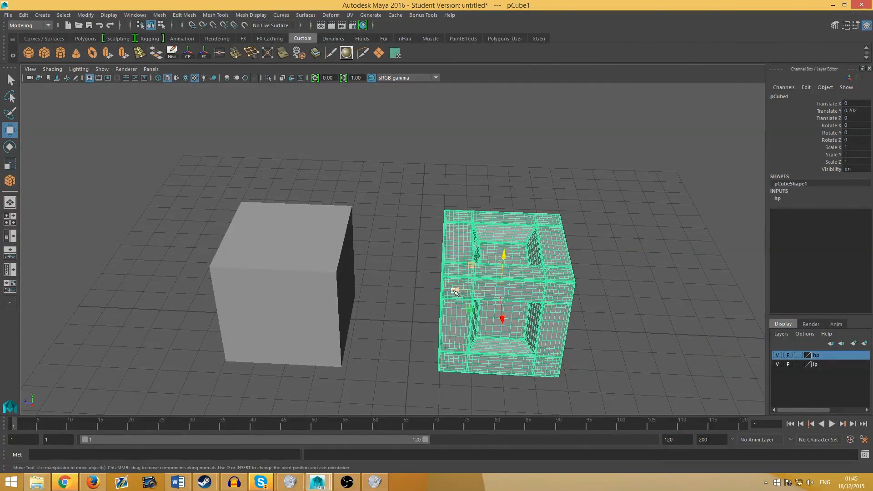
pyautogui.moveTo(450, 289); pyautogui.dragTo(246, 277)
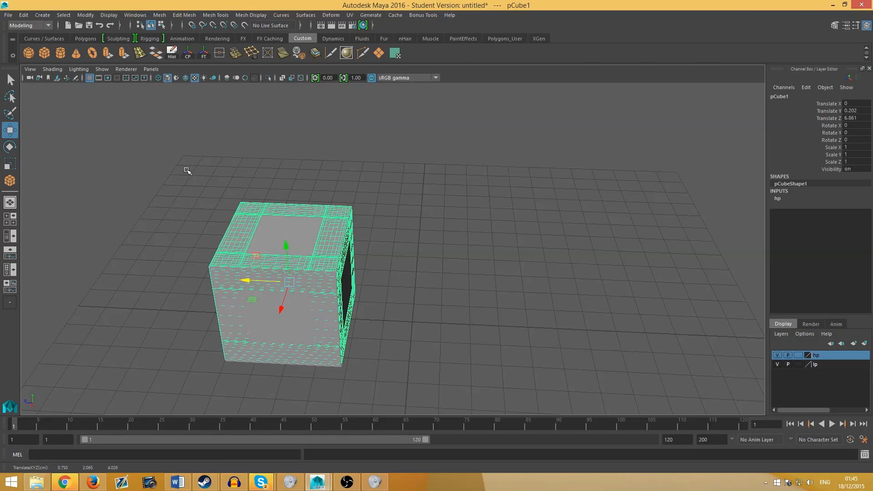
# Move both overlapping cubes together along Z toward the grid centre, with the plain cube at about 2.66.
pyautogui.moveTo(179, 164); pyautogui.dragTo(404, 407)
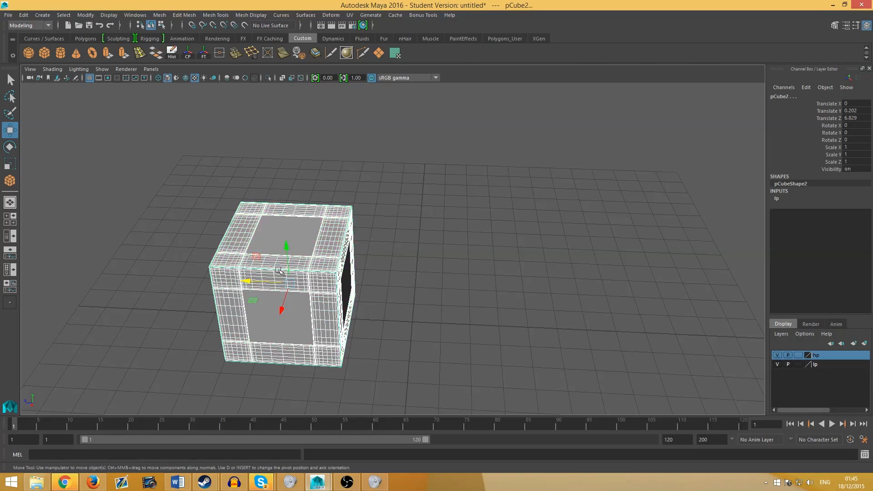
pyautogui.moveTo(246, 281); pyautogui.dragTo(376, 286)
pyautogui.click(121, 138)
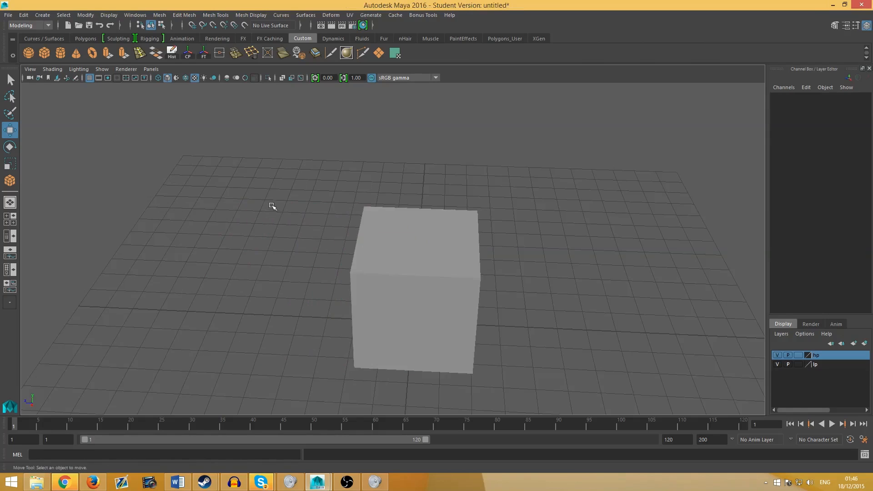
# Delete the construction history of all objects in the scene.
pyautogui.click(23, 15)
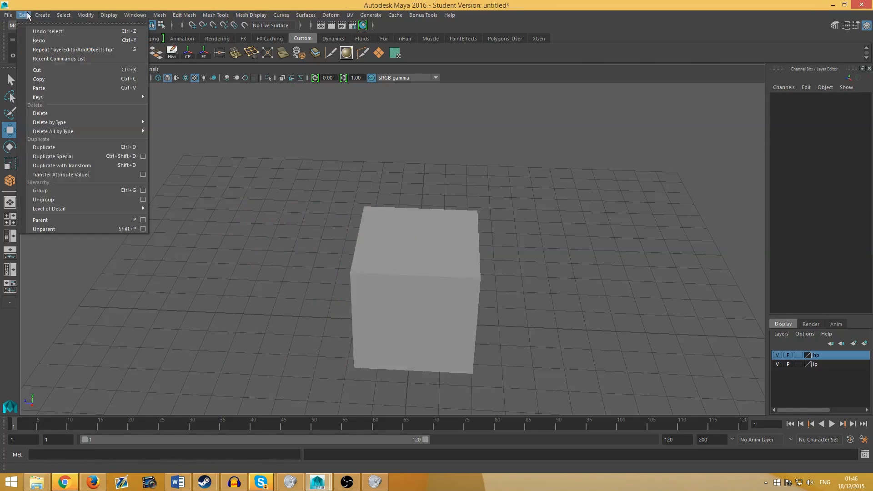
pyautogui.moveTo(72, 133)
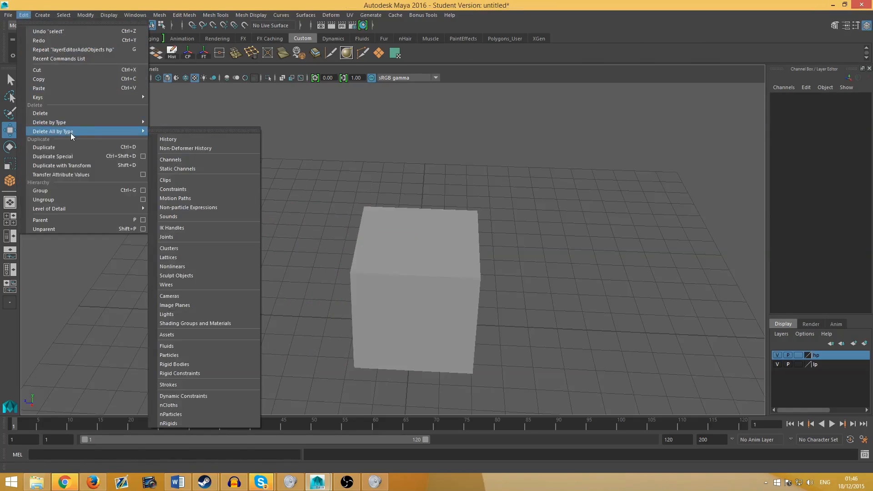
pyautogui.click(177, 138)
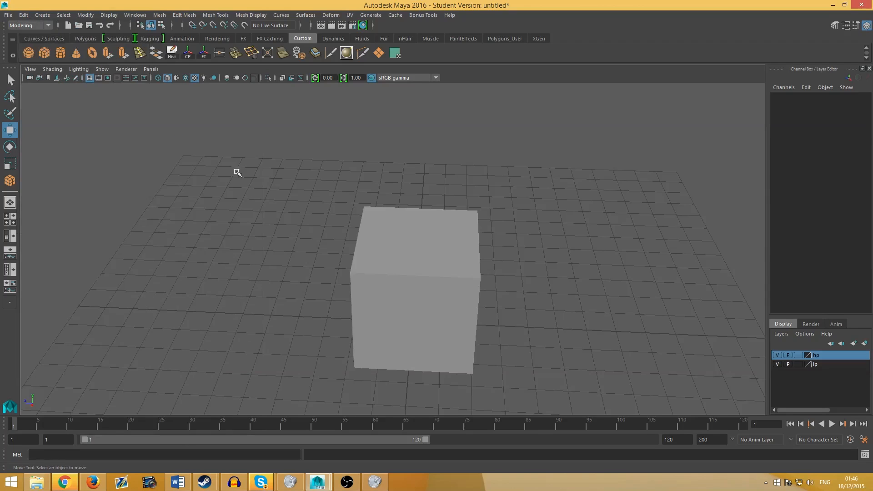
# Center the pivots of both overlapping cubes.
pyautogui.moveTo(268, 182); pyautogui.dragTo(536, 370)
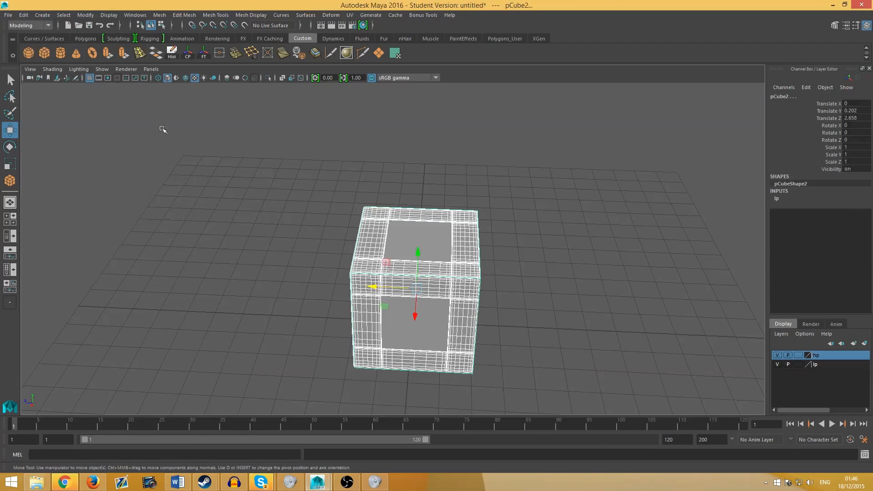
pyautogui.click(18, 17)
pyautogui.click(18, 17)
pyautogui.click(84, 15)
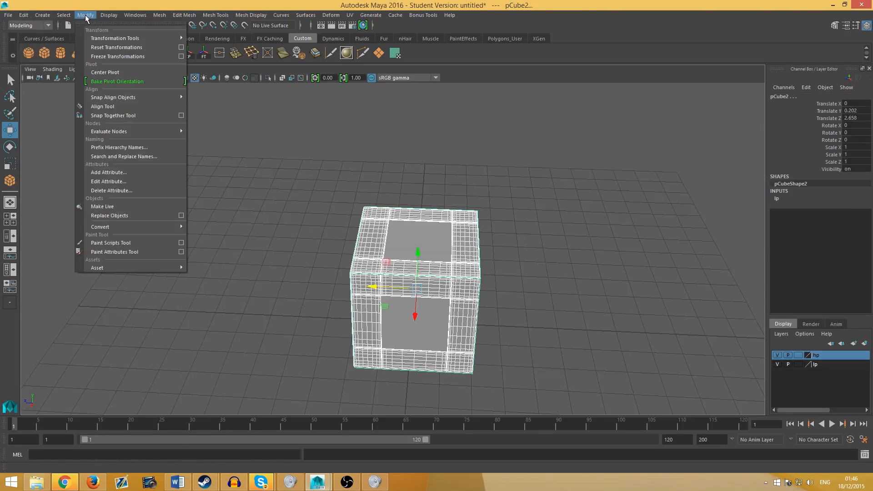
pyautogui.click(115, 73)
# Select only the plain low-poly cube of the overlapping pair.
pyautogui.keyDown('alt'); pyautogui.moveTo(288, 269); pyautogui.dragTo(281, 195); pyautogui.keyUp('alt')
pyautogui.keyDown('alt'); pyautogui.moveTo(281, 195); pyautogui.dragTo(267, 228, button='right'); pyautogui.keyUp('alt')
pyautogui.keyDown('alt'); pyautogui.moveTo(267, 228); pyautogui.dragTo(323, 223, button='middle'); pyautogui.keyUp('alt')
pyautogui.click(378, 245)
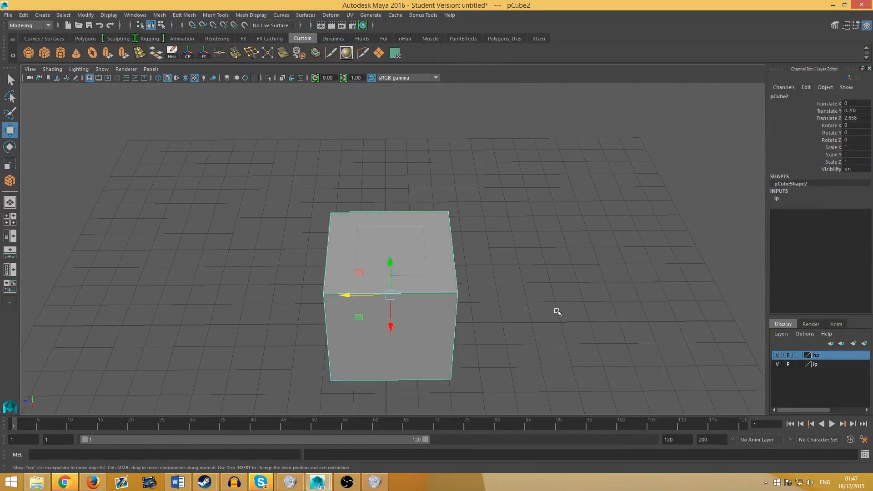
# Hide the hp layer and open Transfer Maps for the selected low-poly cube.
pyautogui.click(777, 357)
pyautogui.click(36, 25)
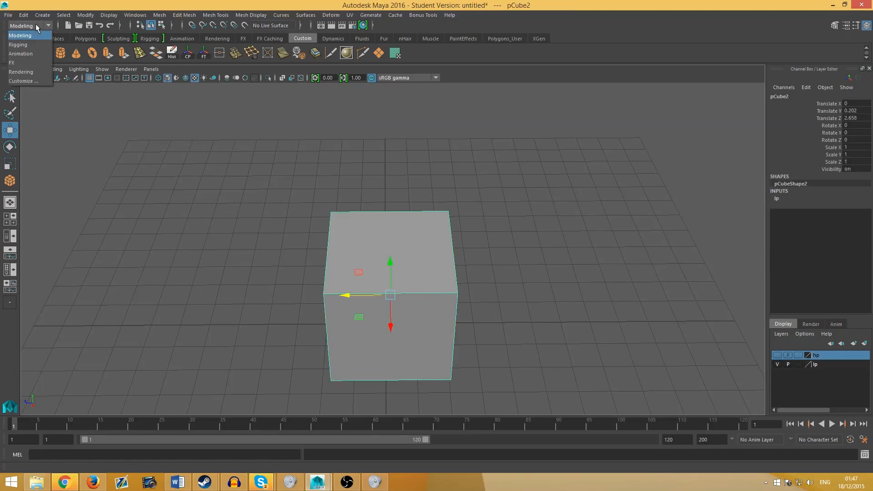
pyautogui.click(37, 71)
pyautogui.click(184, 15)
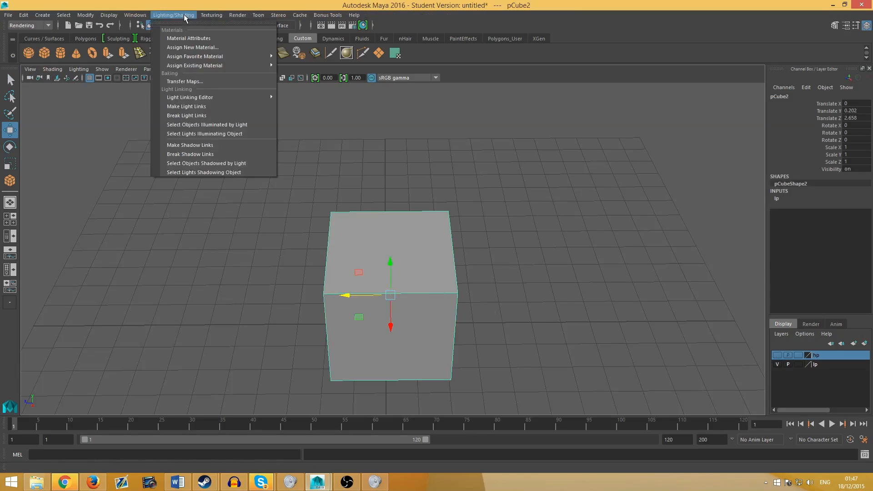
pyautogui.click(192, 81)
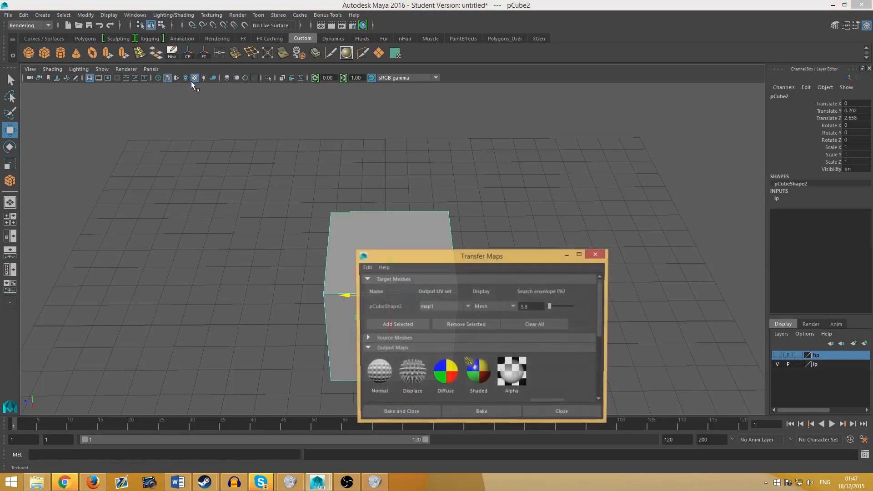
# Clear the target meshes and add the selected low-poly cube as the only target.
pyautogui.moveTo(448, 255); pyautogui.dragTo(556, 163)
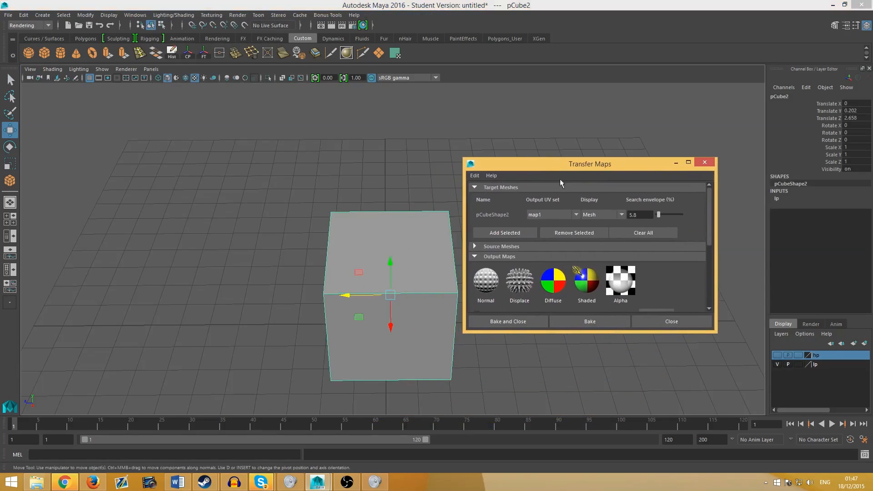
pyautogui.click(636, 231)
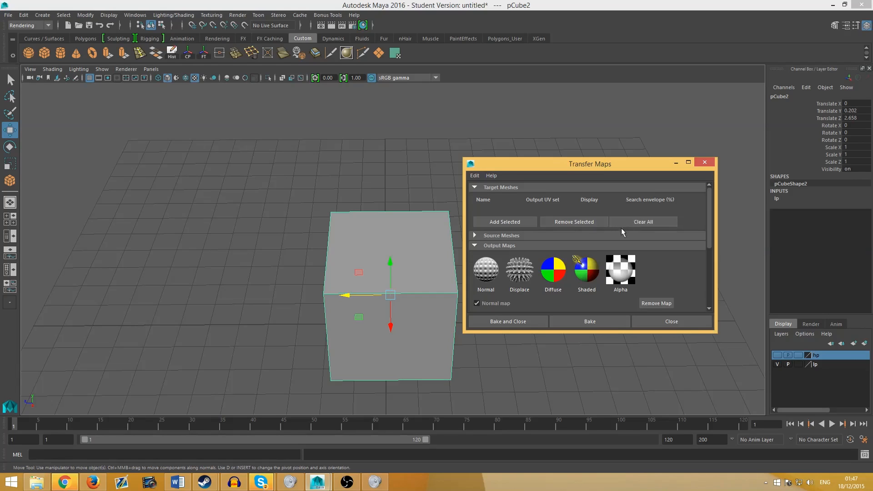
pyautogui.click(512, 223)
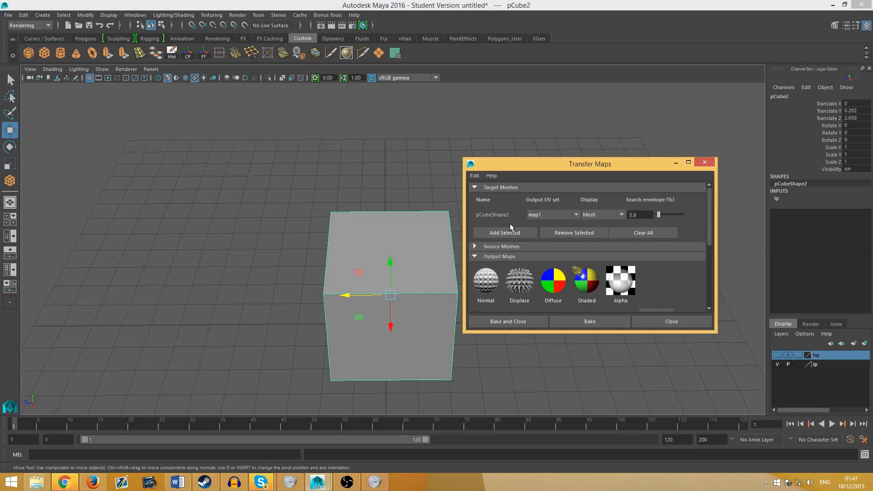
# Isolate the high-poly cube by layer visibility, add it as the source mesh, and show the lp layer again.
pyautogui.click(474, 246)
pyautogui.moveTo(553, 168); pyautogui.dragTo(559, 126)
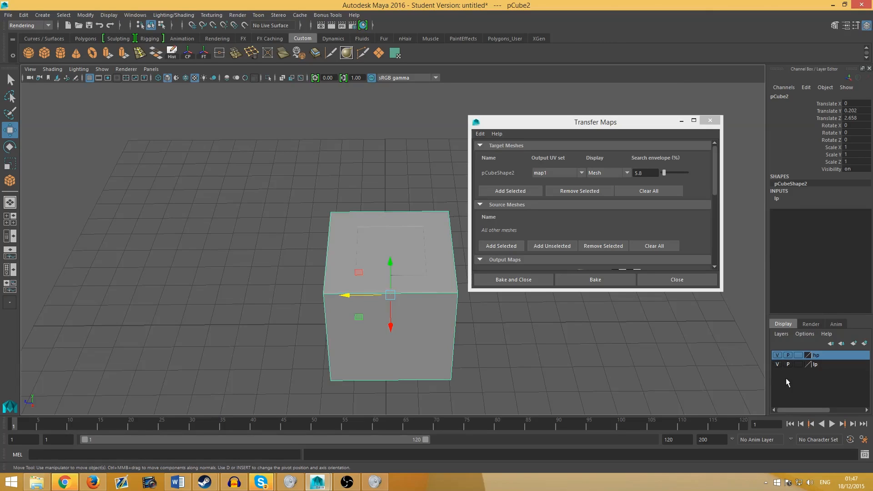
pyautogui.click(777, 365)
pyautogui.click(434, 304)
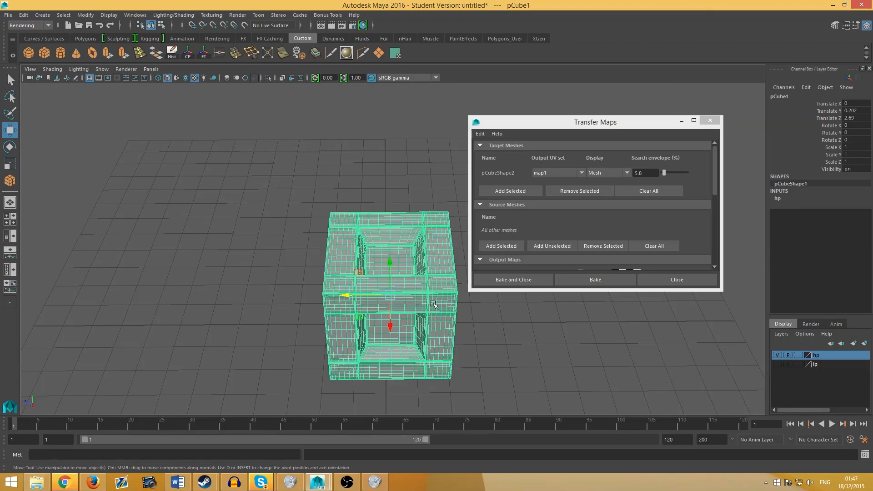
pyautogui.click(501, 246)
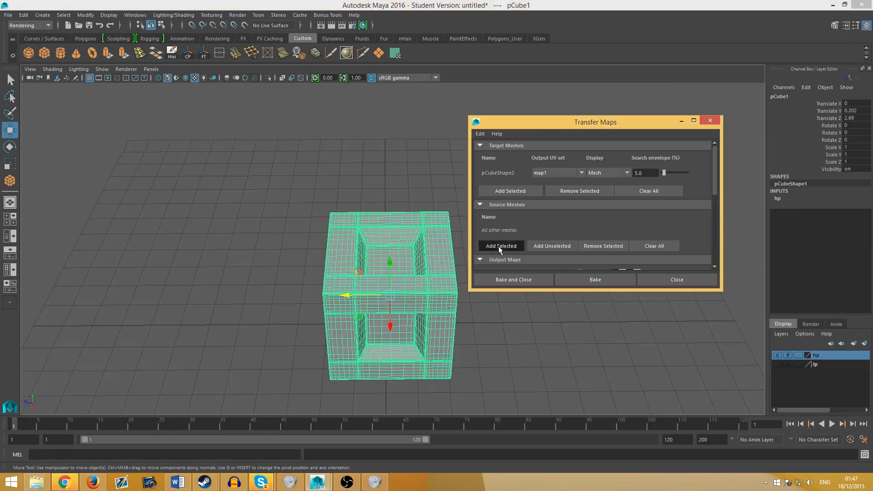
pyautogui.click(778, 364)
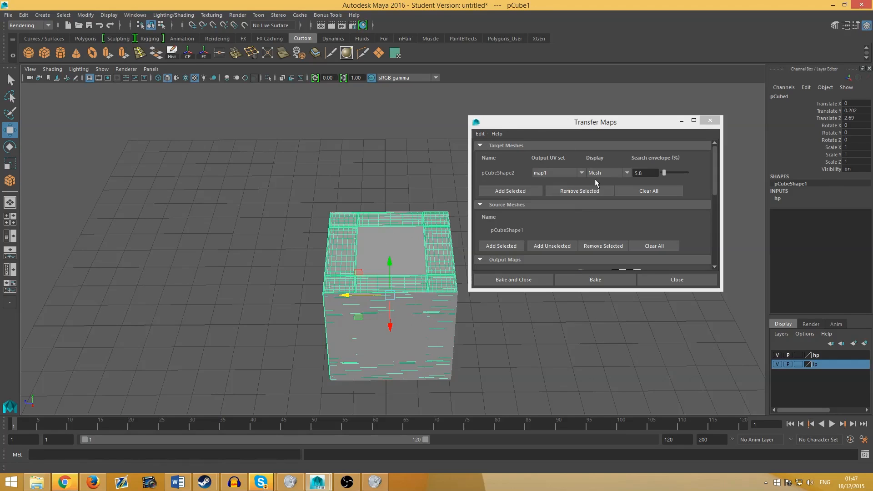
# Inspect the low-poly target's search envelope with the display on Both, and return the display to Mesh.
pyautogui.click(612, 171)
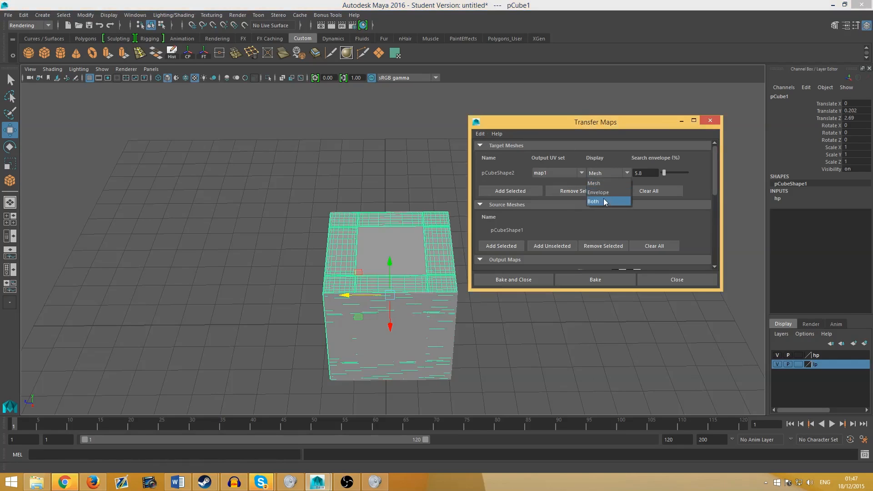
pyautogui.click(604, 202)
pyautogui.keyDown('alt'); pyautogui.moveTo(402, 296); pyautogui.dragTo(385, 272); pyautogui.keyUp('alt')
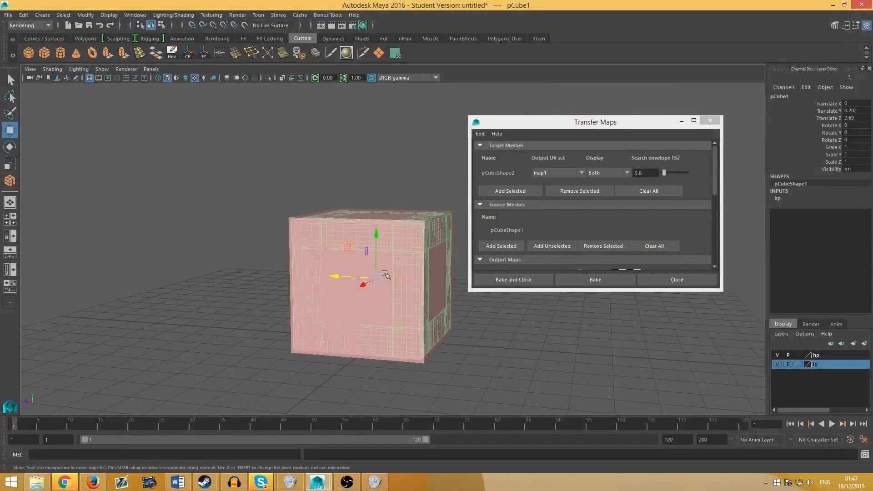
pyautogui.keyDown('alt'); pyautogui.moveTo(385, 274); pyautogui.dragTo(387, 253, button='middle'); pyautogui.keyUp('alt')
pyautogui.keyDown('alt'); pyautogui.moveTo(386, 253); pyautogui.dragTo(454, 294, button='right'); pyautogui.keyUp('alt')
pyautogui.moveTo(425, 283)
pyautogui.keyDown('alt'); pyautogui.mouseDown()
pyautogui.moveTo(425, 273)
pyautogui.moveTo(433, 292)
pyautogui.moveTo(438, 281)
pyautogui.mouseUp(); pyautogui.keyUp('alt')
pyautogui.moveTo(672, 172); pyautogui.dragTo(664, 176)
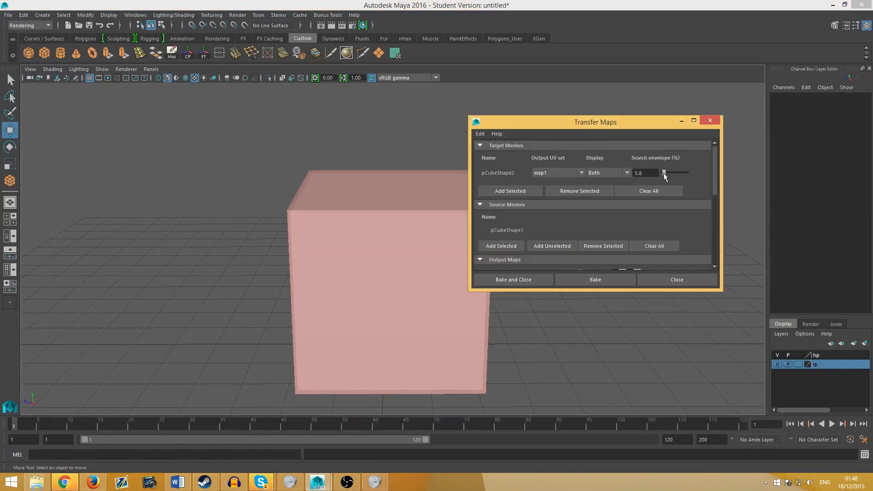
pyautogui.scroll(-2, 587, 222)
pyautogui.scroll(2, 593, 214)
pyautogui.click(614, 172)
pyautogui.click(605, 181)
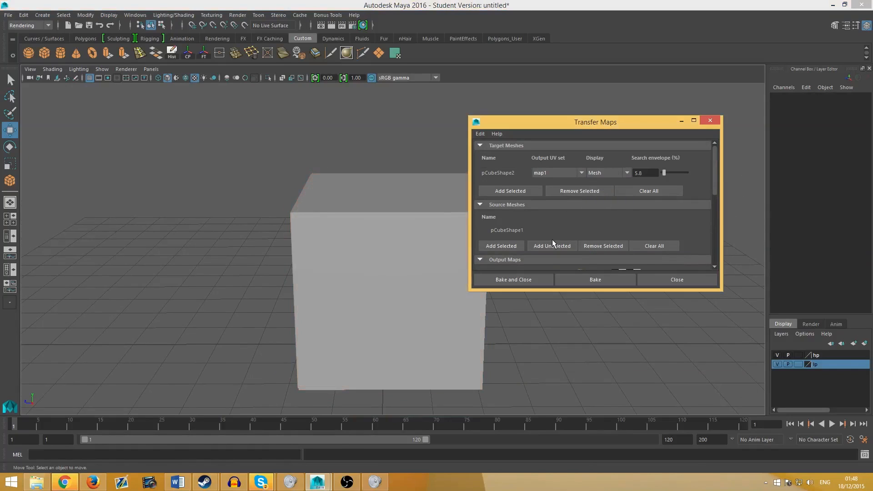
# Remove the existing normal map output and add a new Normal output map.
pyautogui.scroll(-1, 552, 244)
pyautogui.scroll(-4, 526, 228)
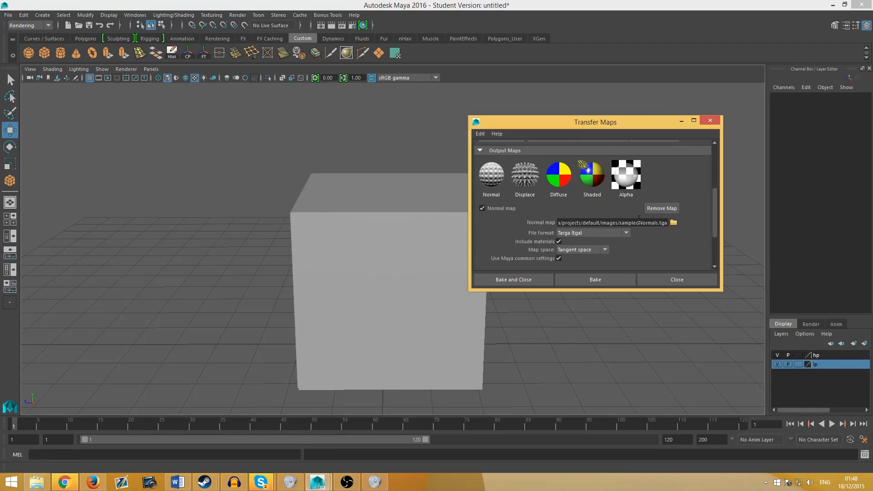
pyautogui.scroll(2, 599, 216)
pyautogui.click(657, 222)
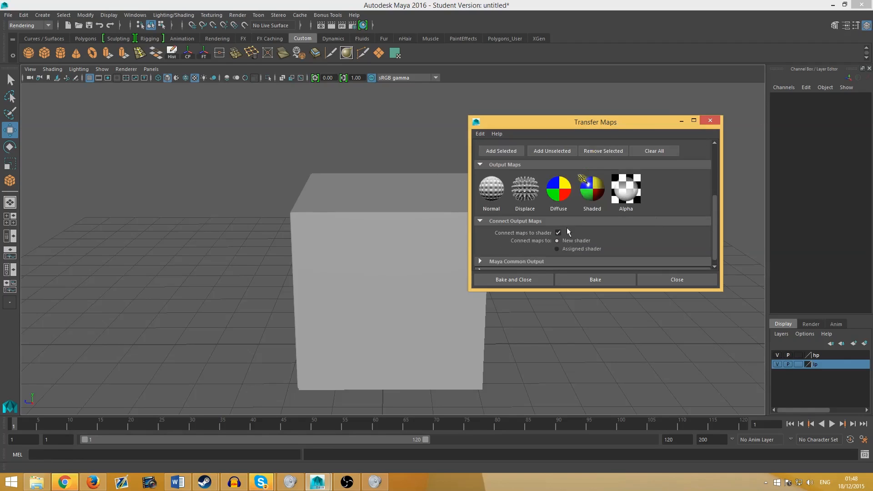
pyautogui.click(490, 197)
pyautogui.scroll(-1, 570, 201)
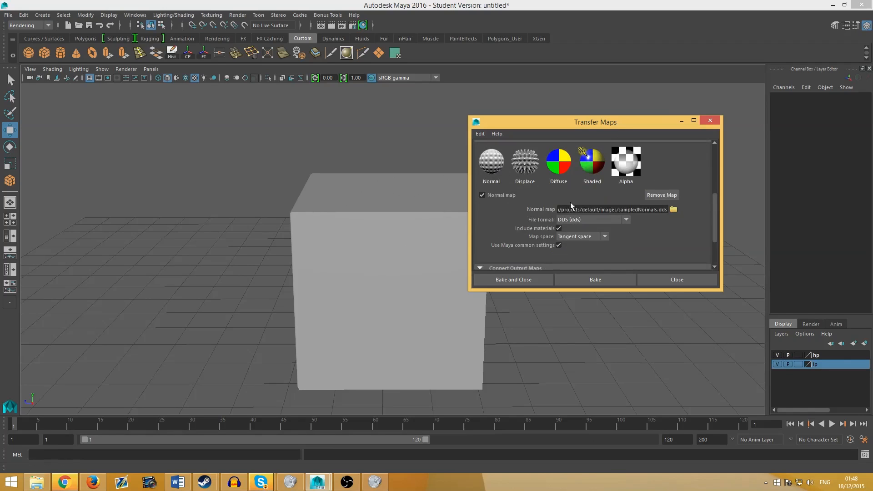
# Set the normal map's file format to Targa (tga).
pyautogui.click(619, 220)
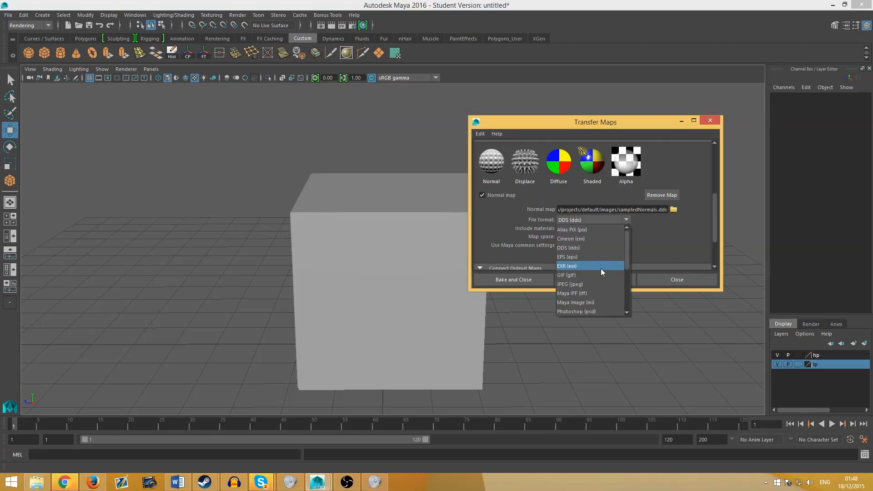
pyautogui.scroll(-3, 600, 270)
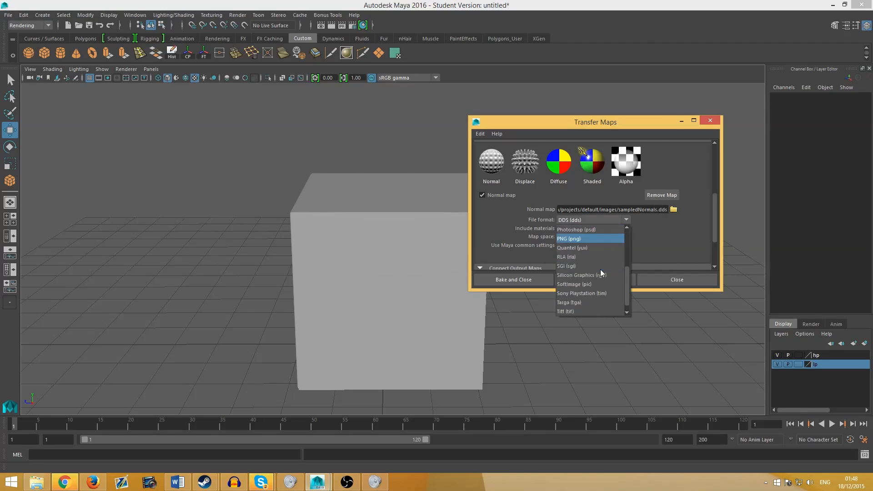
pyautogui.click(581, 302)
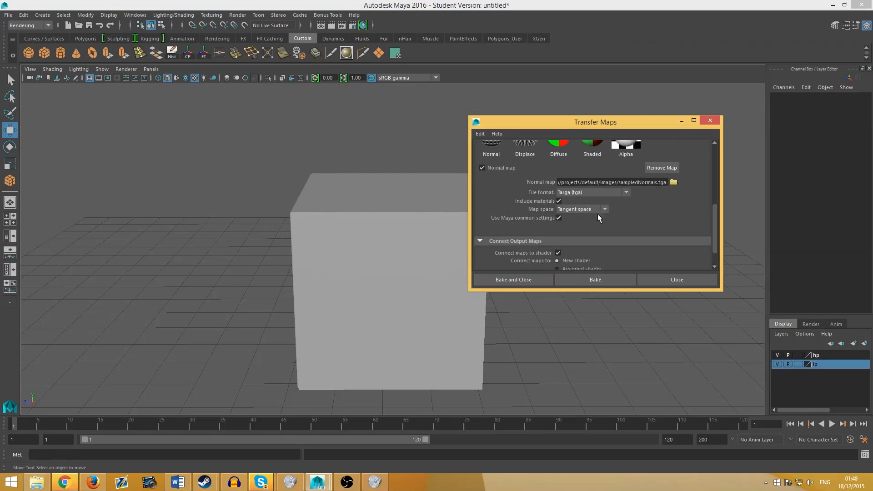
# Set the sampling quality to Medium (4x4) in the Maya common output settings.
pyautogui.scroll(-2, 587, 219)
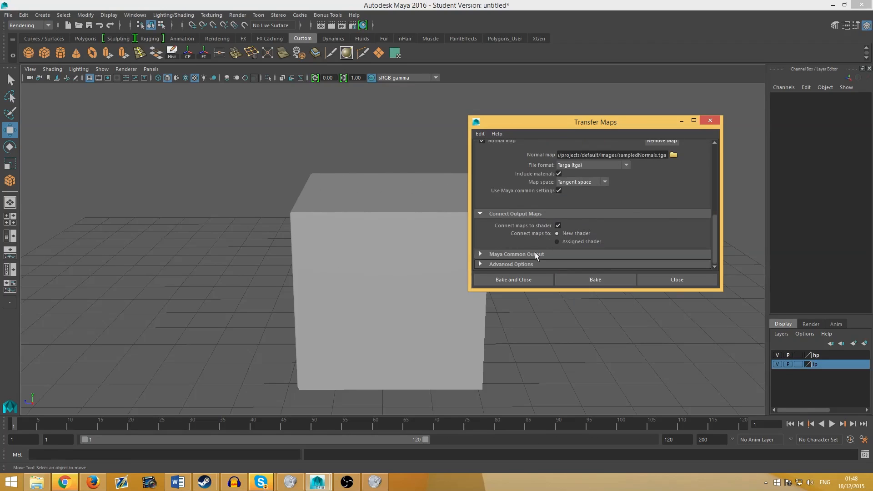
pyautogui.click(479, 254)
pyautogui.scroll(-3, 551, 231)
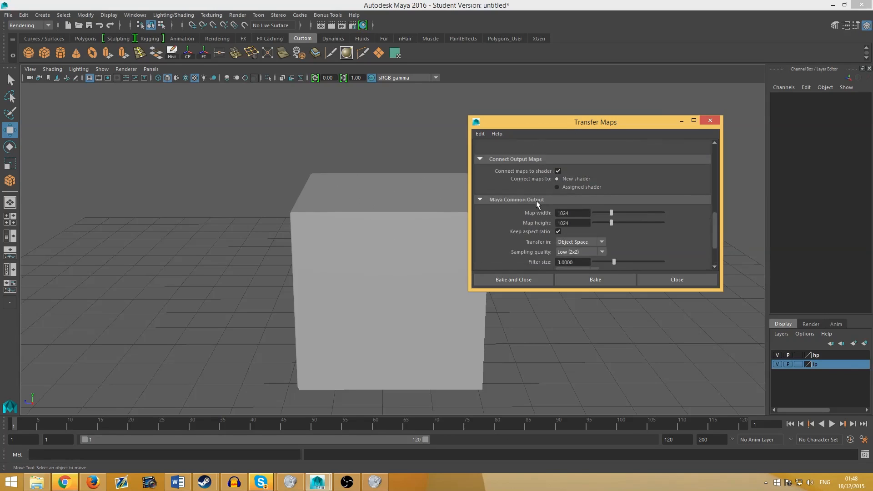
pyautogui.scroll(-2, 555, 219)
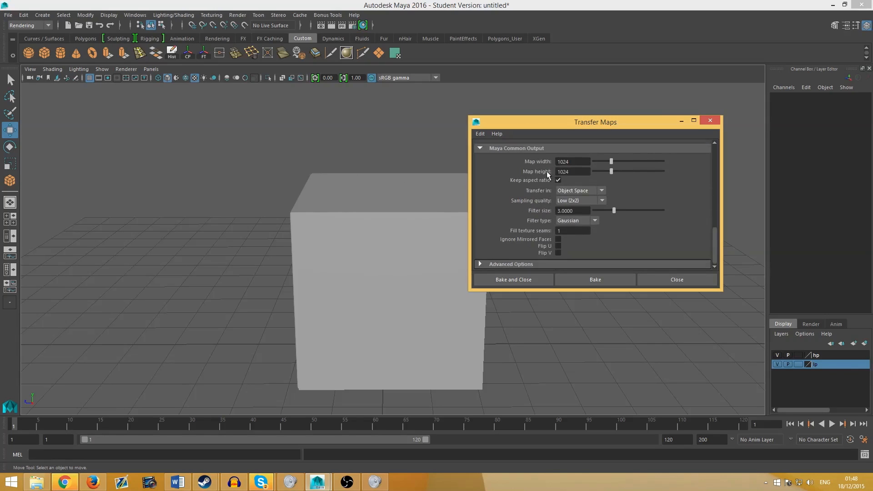
pyautogui.click(573, 190)
pyautogui.click(575, 210)
pyautogui.click(576, 200)
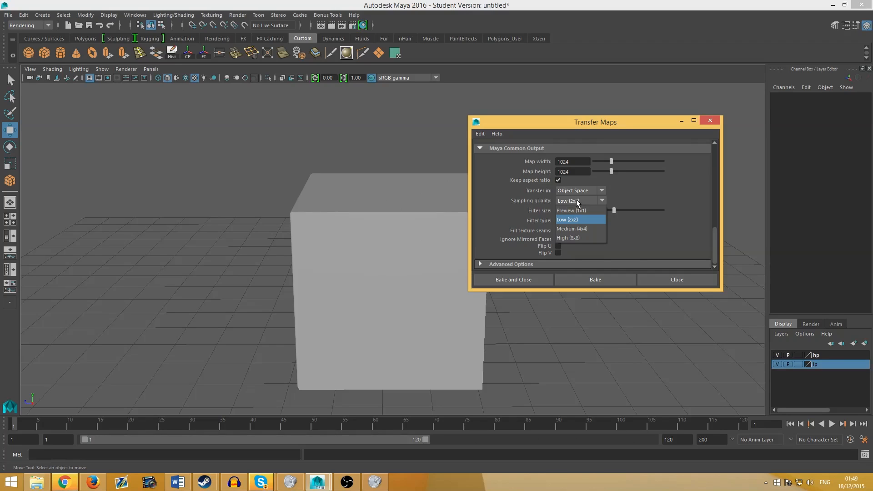
pyautogui.click(574, 229)
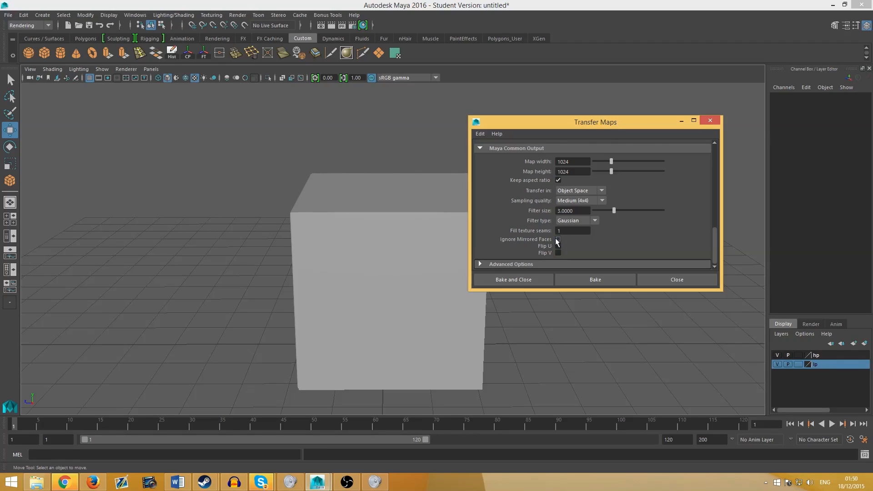
# Choose Closest to Envelope as the search method in the advanced options, with matching by Surface Normals.
pyautogui.click(480, 263)
pyautogui.scroll(-2, 493, 251)
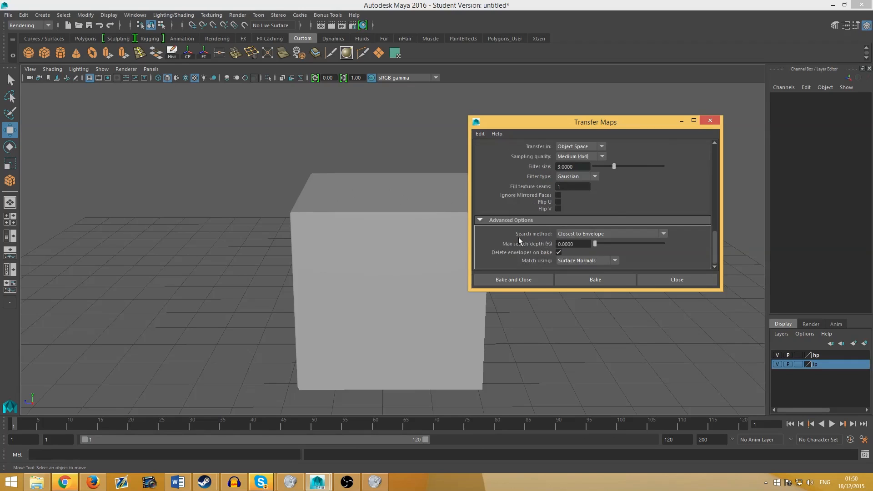
pyautogui.click(613, 235)
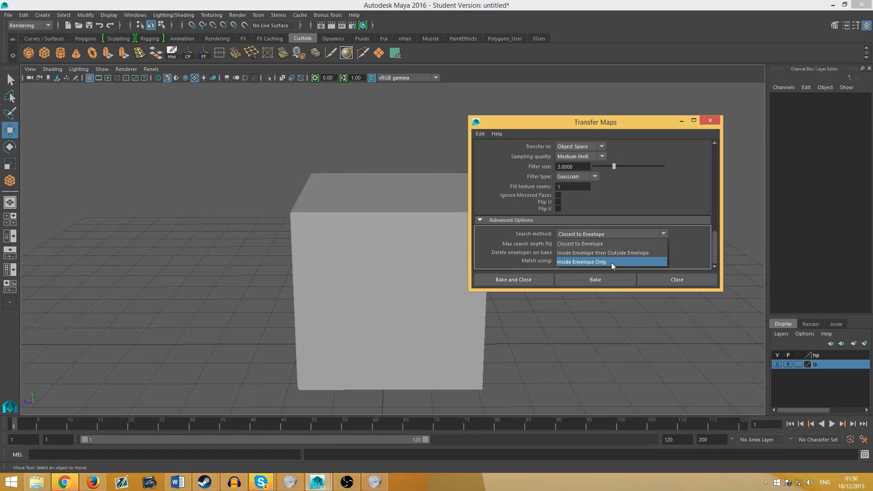
pyautogui.click(640, 243)
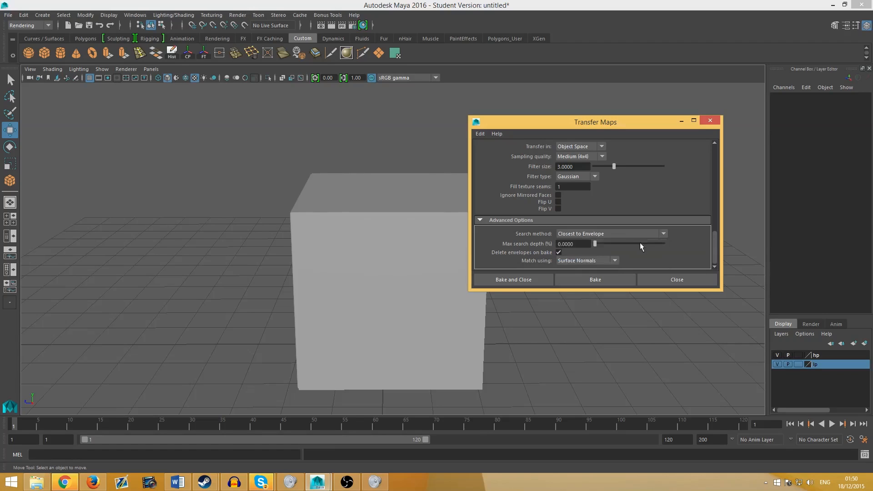
pyautogui.click(614, 261)
pyautogui.click(614, 261)
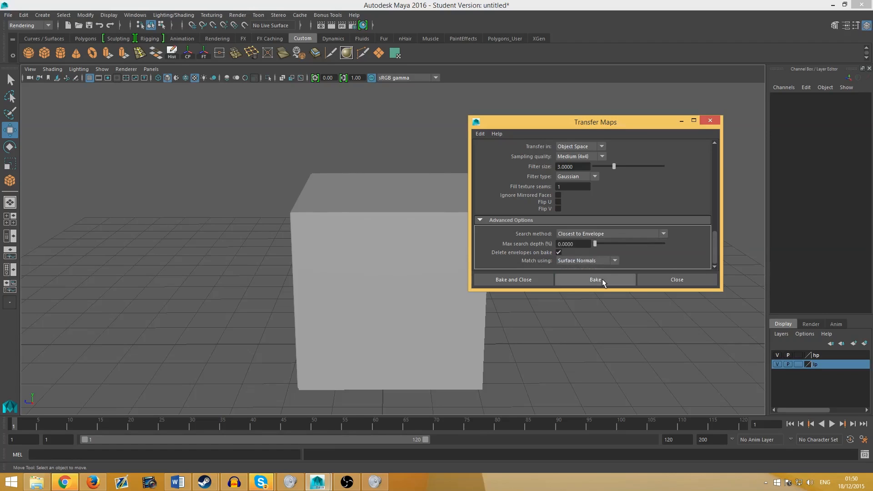
# Bake the normal map onto the low-poly cube and hide the hp layer to inspect the baked cube.
pyautogui.click(602, 279)
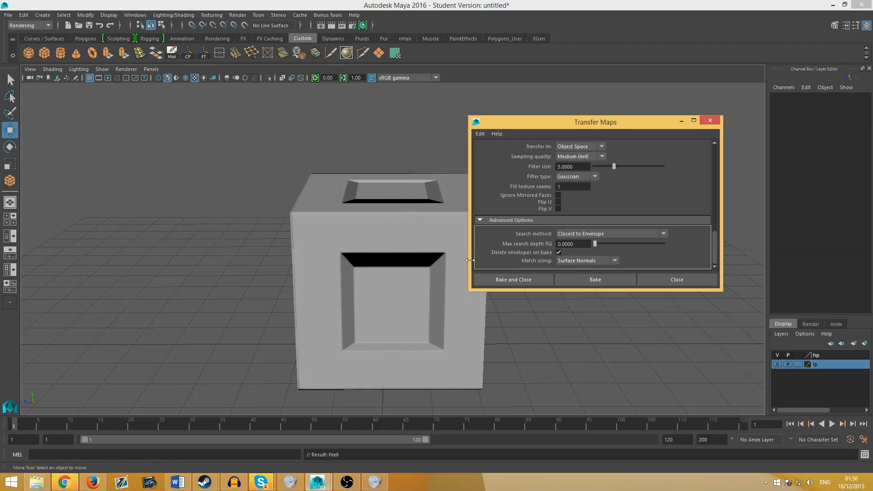
pyautogui.keyDown('alt'); pyautogui.moveTo(422, 214); pyautogui.dragTo(412, 239); pyautogui.keyUp('alt')
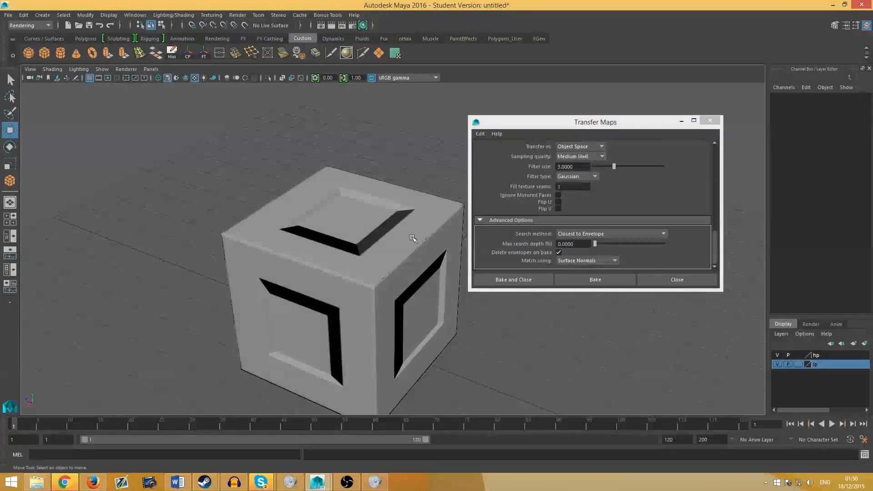
pyautogui.click(779, 356)
pyautogui.keyDown('alt'); pyautogui.moveTo(430, 278); pyautogui.dragTo(413, 250); pyautogui.keyUp('alt')
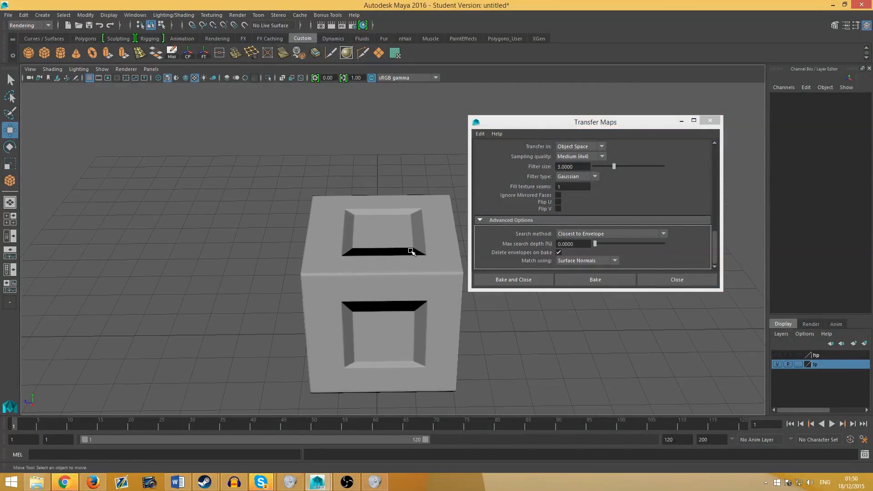
# Move the baked low-poly cube along Z to about 6.41, and show the hp layer with its high-poly cube selected.
pyautogui.click(382, 241)
pyautogui.keyDown('alt'); pyautogui.moveTo(381, 239); pyautogui.dragTo(400, 197, button='middle'); pyautogui.keyUp('alt')
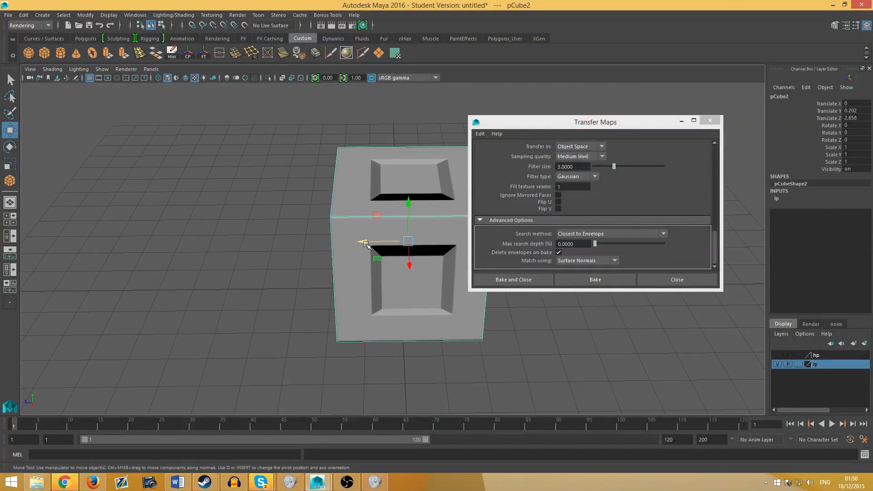
pyautogui.moveTo(362, 242); pyautogui.dragTo(231, 231)
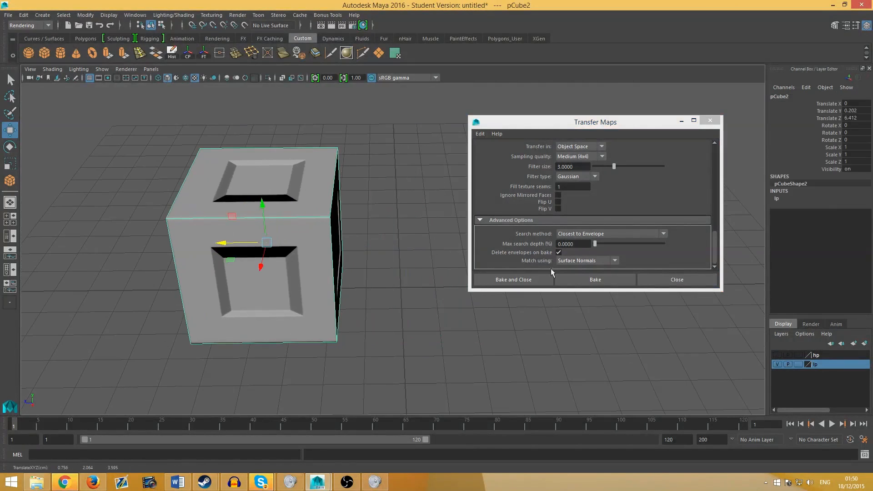
pyautogui.click(778, 356)
pyautogui.click(403, 227)
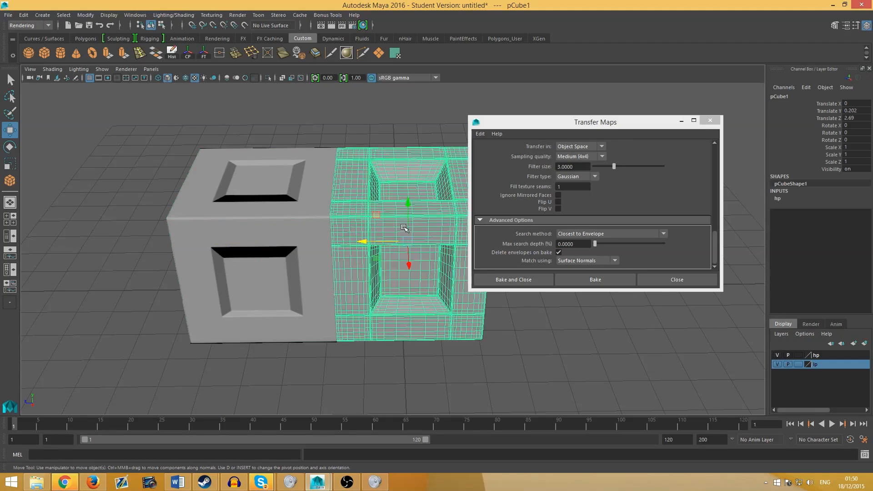
# Move the high-poly cube along Z until it stands clear of the low-poly cube, and compare the two cubes side by side.
pyautogui.moveTo(367, 241); pyautogui.dragTo(446, 242)
pyautogui.click(394, 248)
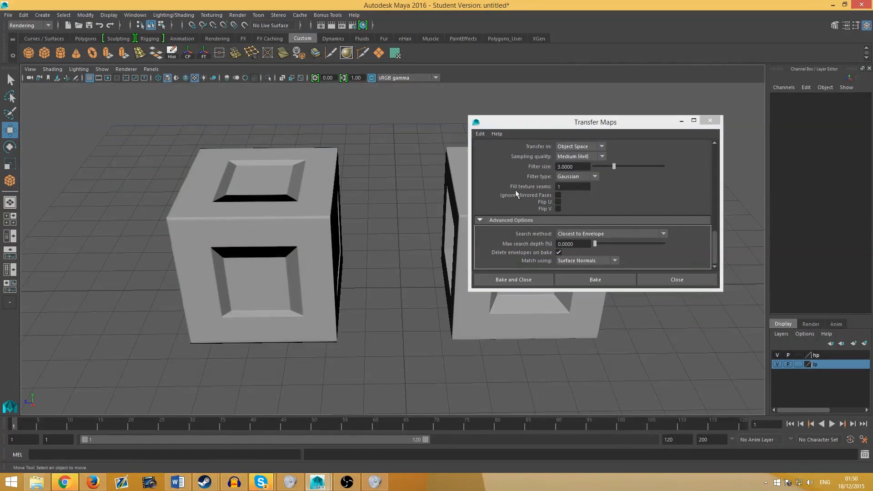
pyautogui.moveTo(647, 124); pyautogui.dragTo(820, 248)
pyautogui.keyDown('alt'); pyautogui.moveTo(514, 243); pyautogui.dragTo(187, 155, button='right'); pyautogui.keyUp('alt')
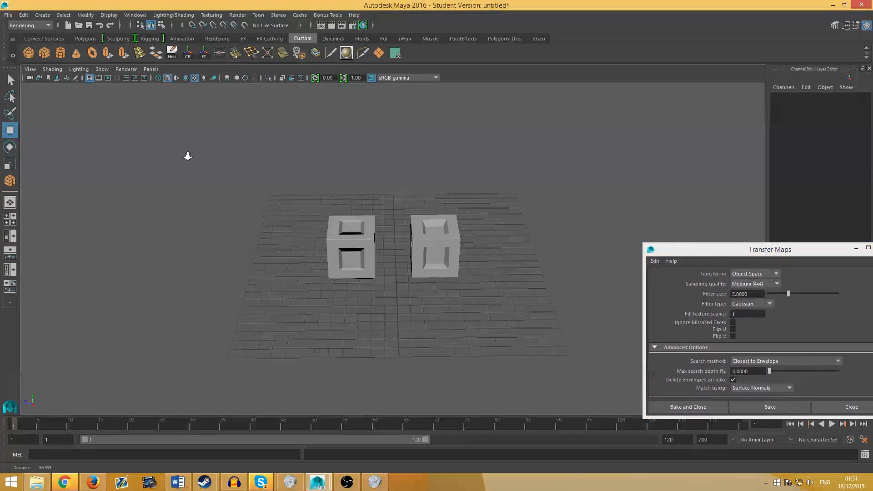
pyautogui.moveTo(270, 272)
pyautogui.keyDown('alt'); pyautogui.mouseDown()
pyautogui.moveTo(249, 196)
pyautogui.moveTo(259, 97)
pyautogui.moveTo(269, 207)
pyautogui.moveTo(267, 244)
pyautogui.moveTo(253, 275)
pyautogui.mouseUp(); pyautogui.keyUp('alt')
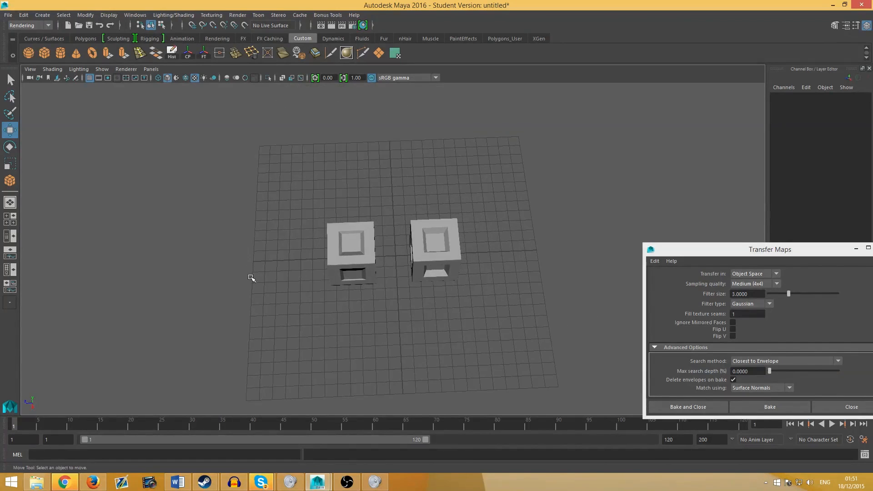
pyautogui.keyDown('alt'); pyautogui.moveTo(339, 250); pyautogui.dragTo(370, 241, button='middle'); pyautogui.keyUp('alt')
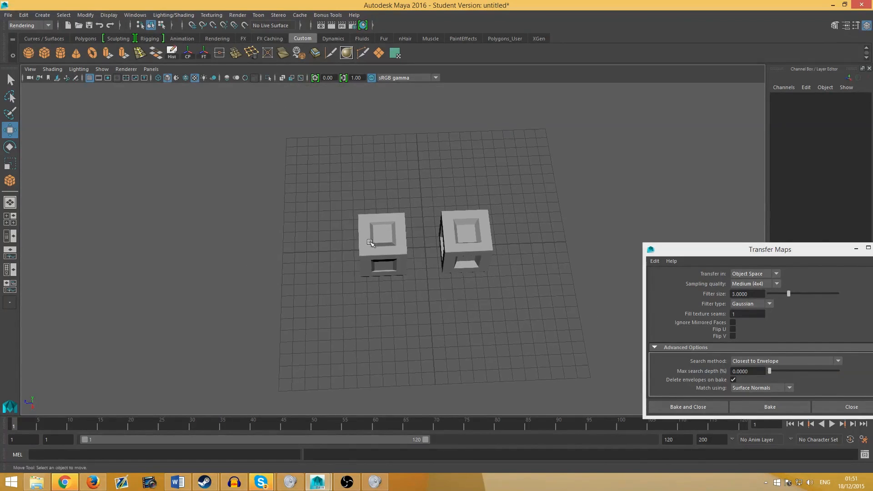
pyautogui.keyDown('alt'); pyautogui.moveTo(370, 241); pyautogui.dragTo(475, 259, button='right'); pyautogui.keyUp('alt')
pyautogui.keyDown('alt'); pyautogui.moveTo(475, 260); pyautogui.dragTo(468, 236); pyautogui.keyUp('alt')
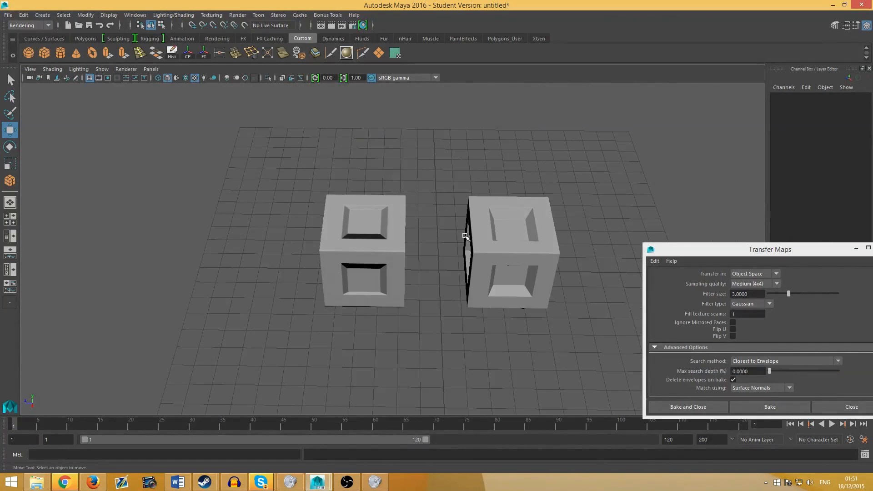
# Review the Transfer Maps settings from the target and source meshes through the output maps to the advanced options.
pyautogui.moveTo(716, 249); pyautogui.dragTo(637, 154)
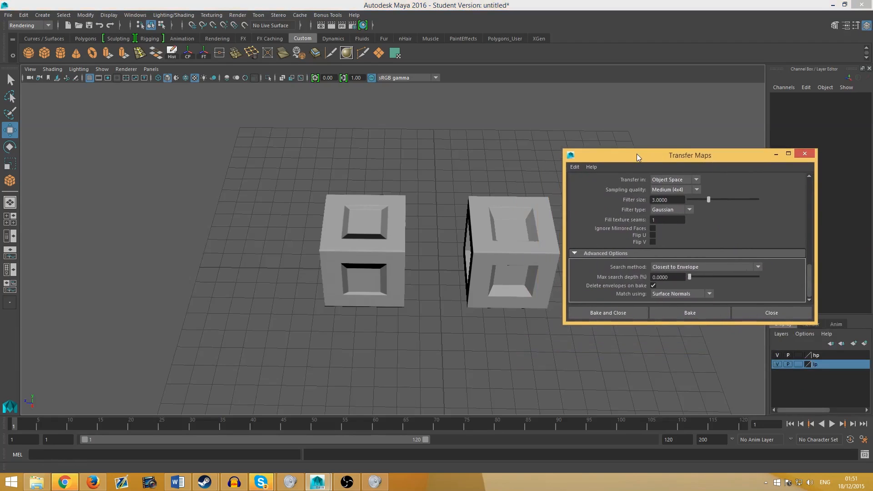
pyautogui.scroll(10, 699, 220)
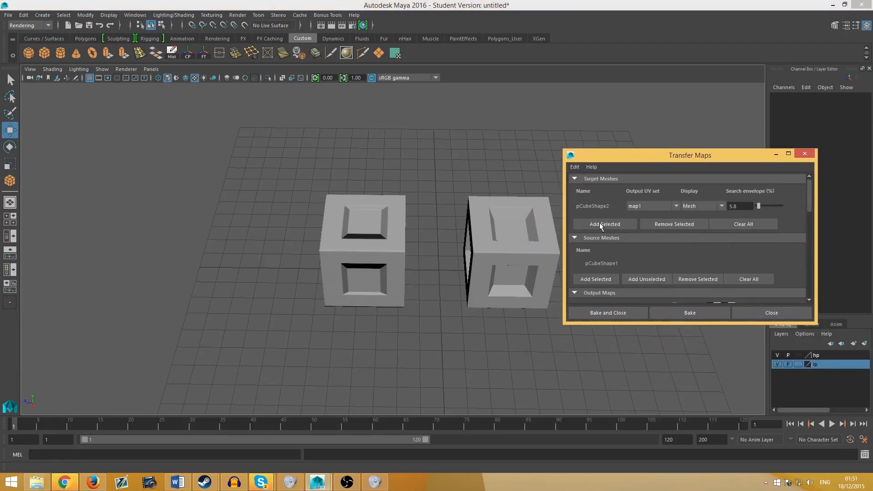
pyautogui.scroll(-10, 598, 252)
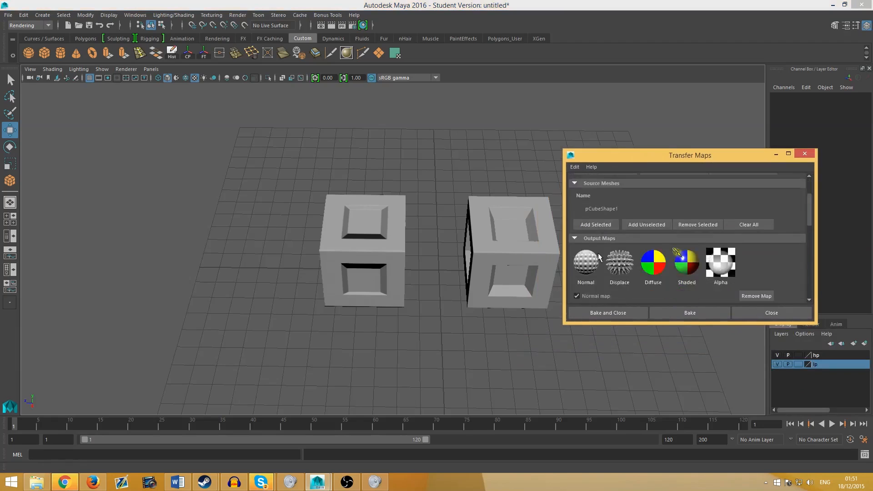
pyautogui.click(667, 314)
# Move the high-poly cube farther from the low-poly cube, to about -1.19 along Z, and close the Transfer Maps window.
pyautogui.keyDown('alt'); pyautogui.moveTo(423, 228); pyautogui.dragTo(416, 293); pyautogui.keyUp('alt')
pyautogui.scroll(3, 447, 258)
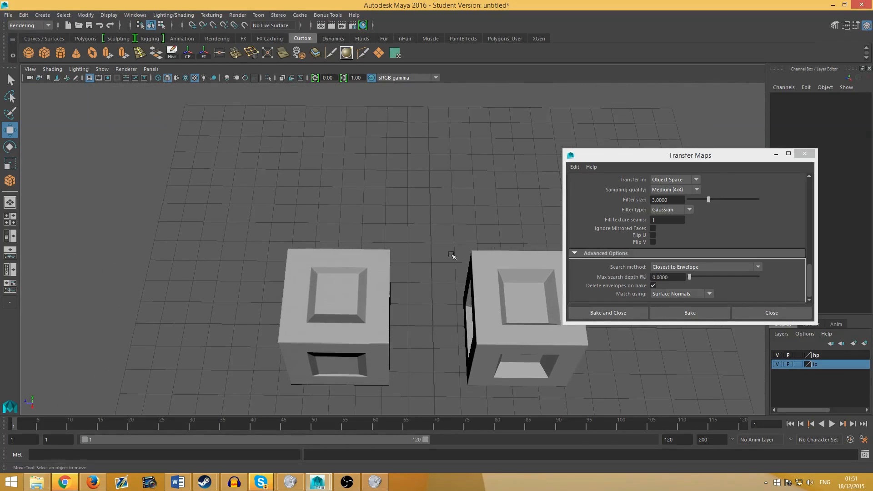
pyautogui.scroll(2, 452, 256)
pyautogui.keyDown('alt'); pyautogui.moveTo(452, 255); pyautogui.dragTo(425, 236, button='middle'); pyautogui.keyUp('alt')
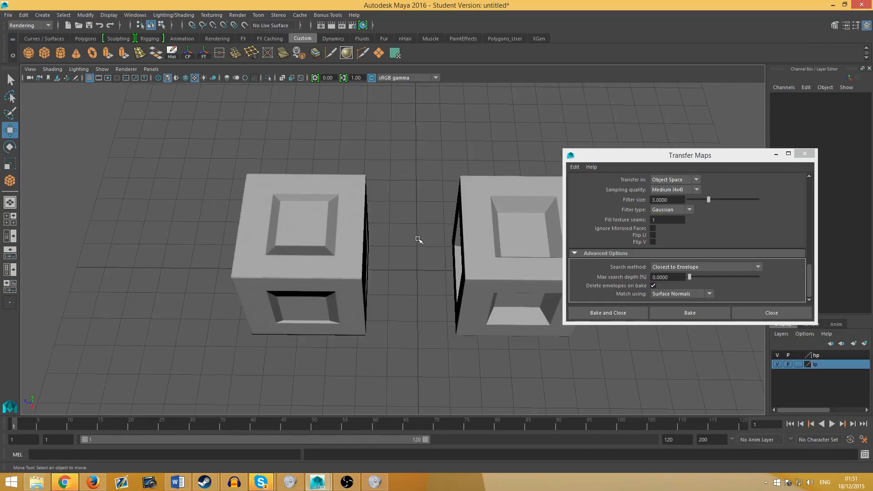
pyautogui.scroll(-3, 418, 238)
pyautogui.scroll(2, 418, 239)
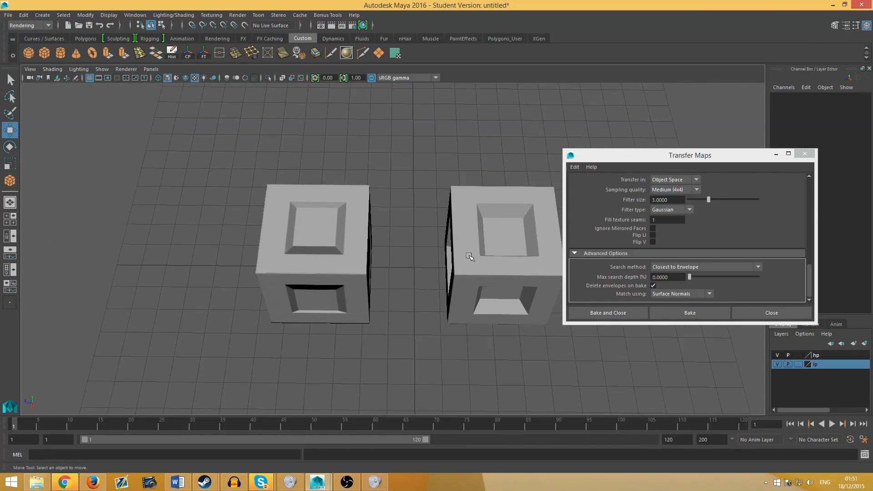
pyautogui.click(466, 255)
pyautogui.moveTo(459, 255)
pyautogui.mouseDown()
pyautogui.moveTo(279, 257)
pyautogui.moveTo(472, 251)
pyautogui.moveTo(427, 230)
pyautogui.moveTo(436, 238)
pyautogui.mouseUp()
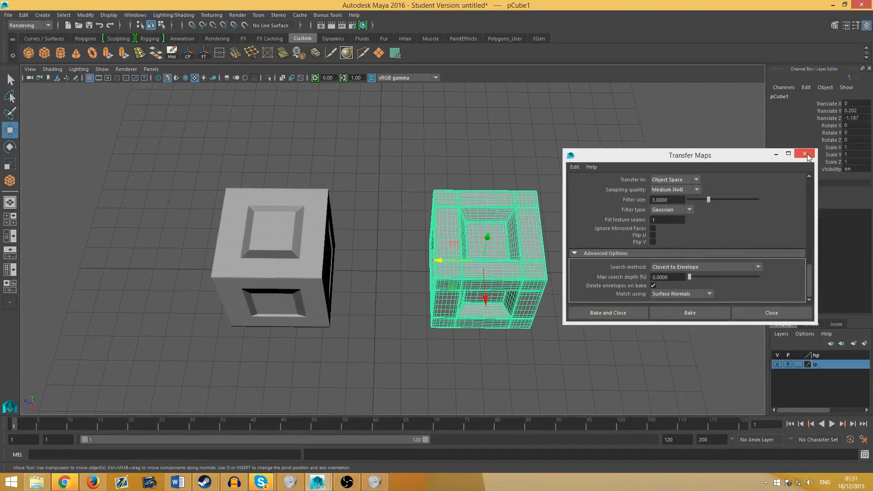
pyautogui.click(805, 154)
# Select the low-poly cube and switch textured display off and on to compare it with and without the normal map.
pyautogui.click(324, 223)
pyautogui.keyDown('alt'); pyautogui.moveTo(320, 223); pyautogui.dragTo(325, 213); pyautogui.keyUp('alt')
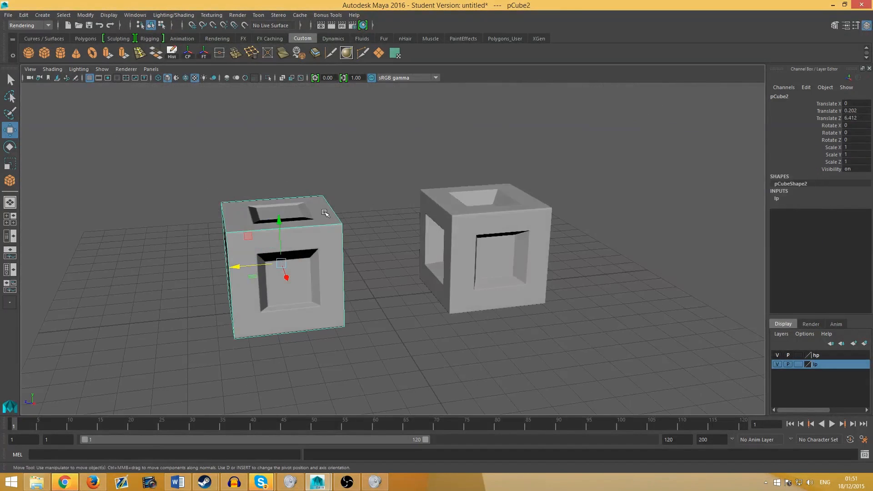
pyautogui.keyDown('alt'); pyautogui.moveTo(327, 214); pyautogui.dragTo(460, 239, button='right'); pyautogui.keyUp('alt')
pyautogui.keyDown('alt'); pyautogui.moveTo(348, 220); pyautogui.dragTo(411, 216, button='middle'); pyautogui.keyUp('alt')
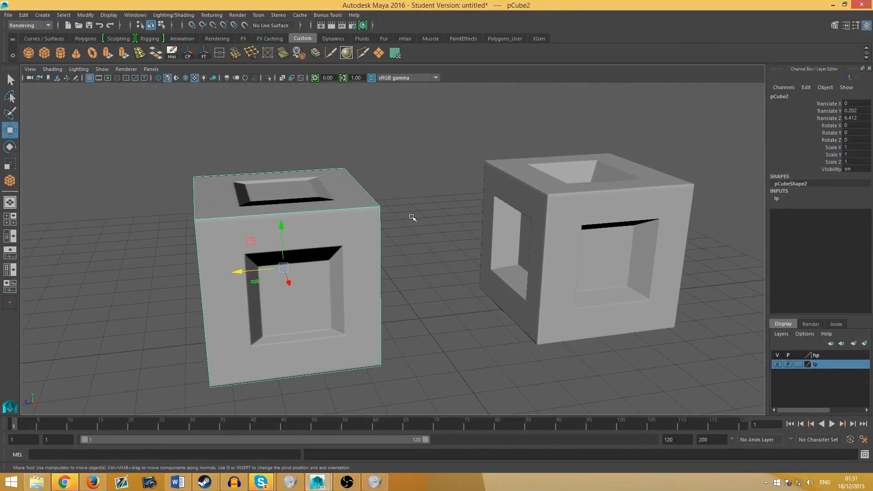
pyautogui.click(197, 78)
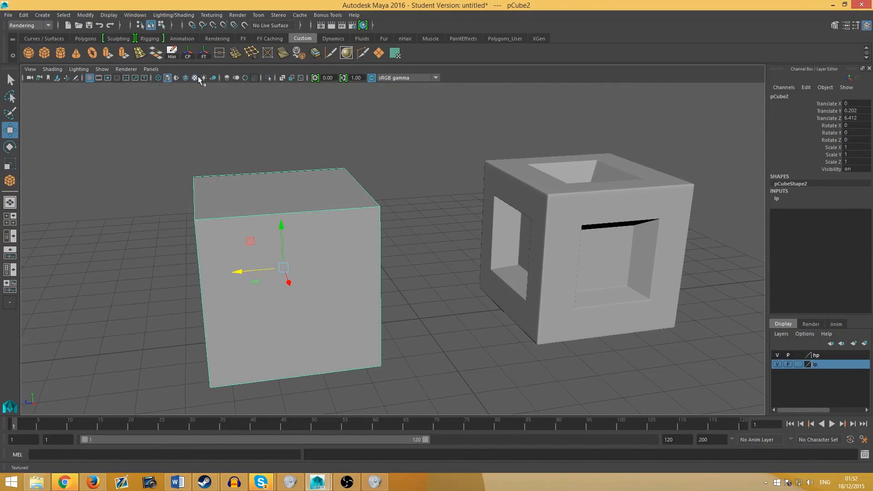
pyautogui.click(196, 77)
pyautogui.click(199, 77)
pyautogui.click(198, 77)
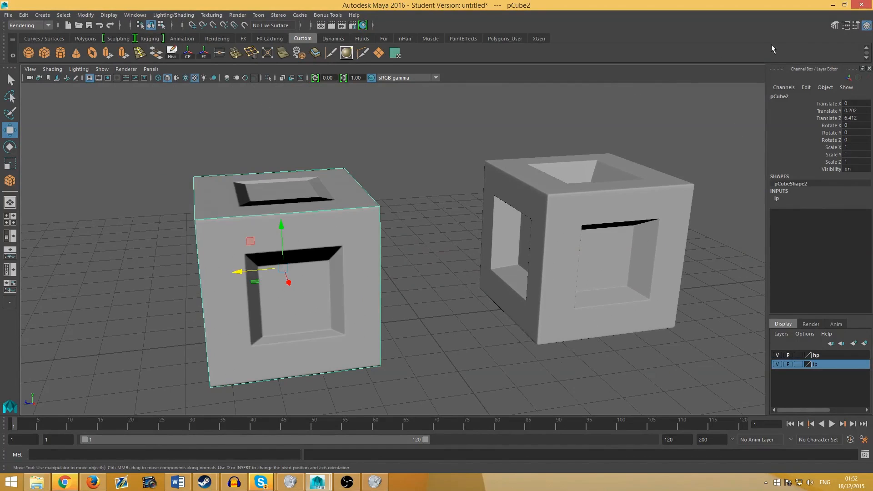
# Show the attributes of the low-poly cube's lambert8 material and open the file7 texture connected to its bump mapping.
pyautogui.click(847, 26)
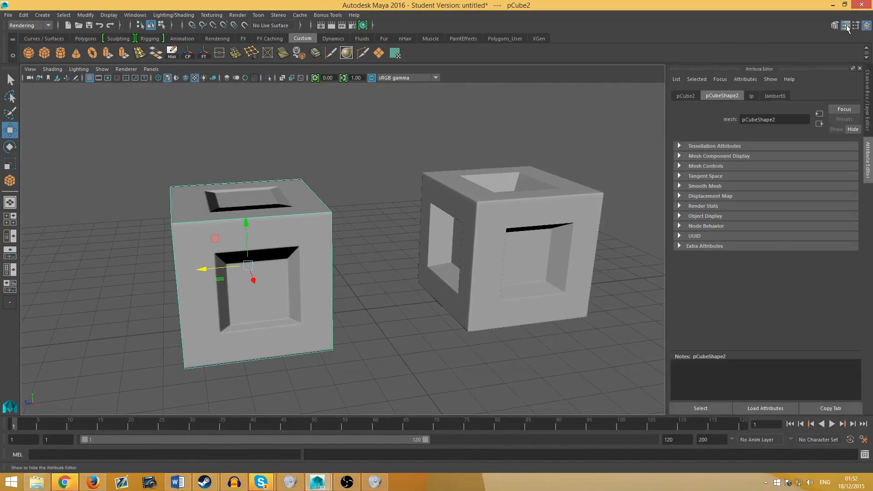
pyautogui.click(779, 98)
pyautogui.keyDown('alt'); pyautogui.moveTo(577, 203); pyautogui.dragTo(543, 210); pyautogui.keyUp('alt')
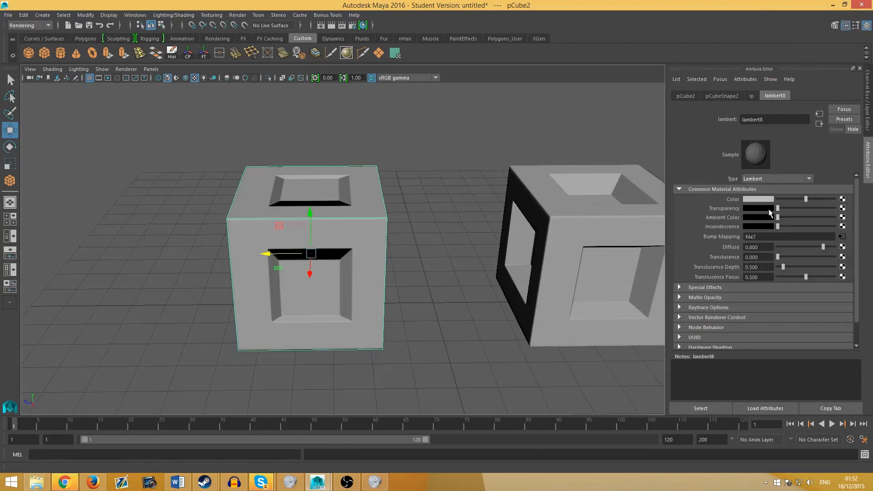
pyautogui.click(843, 236)
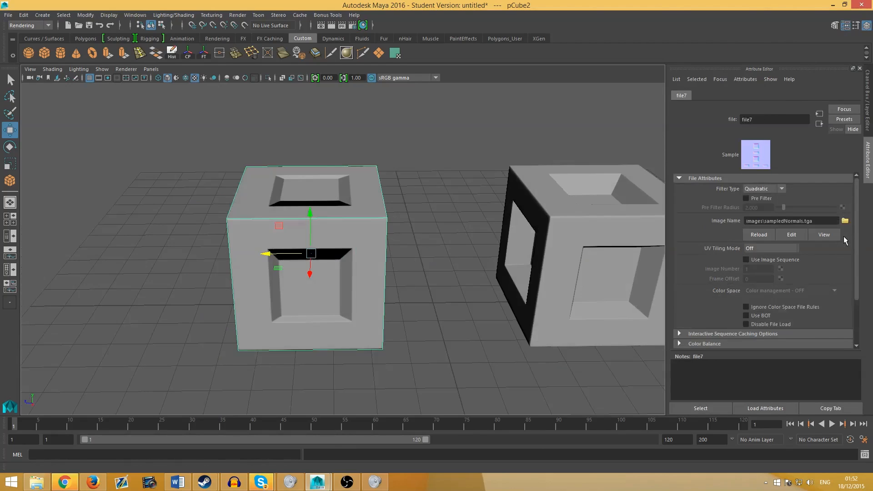
pyautogui.click(753, 163)
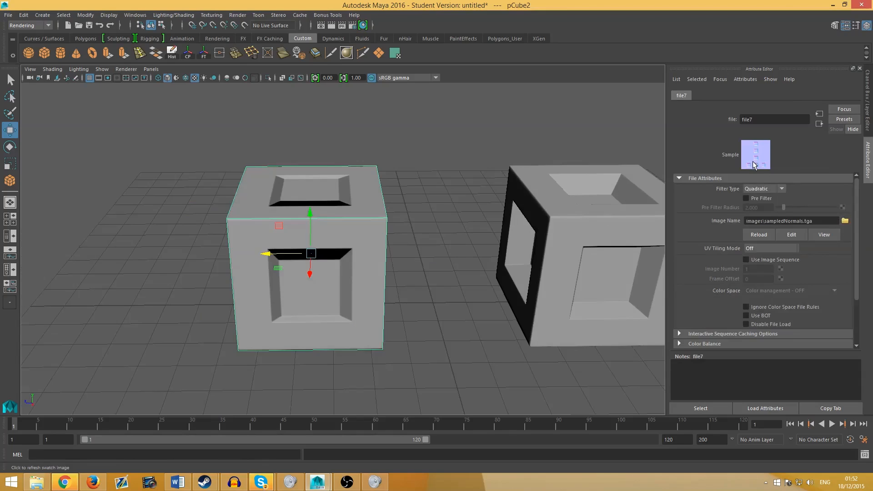
# View the baked sampledNormals.tga image in FCheck alongside the cubes, and close the viewer.
pyautogui.click(831, 235)
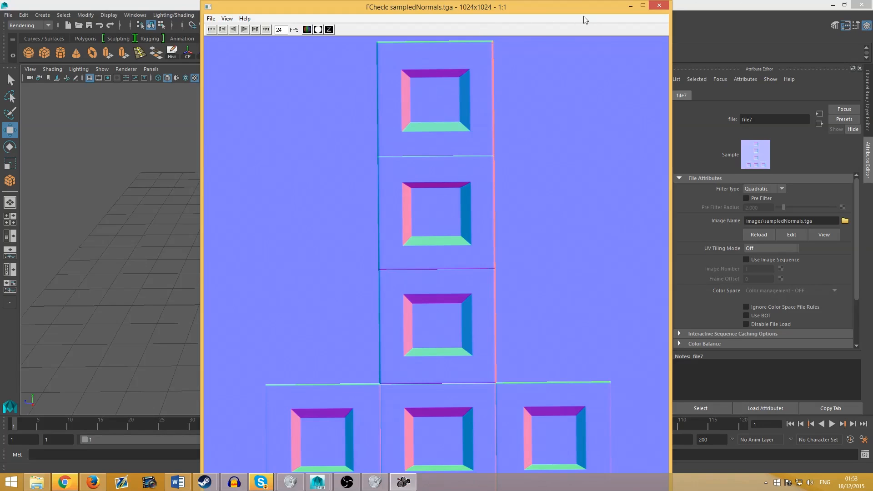
pyautogui.moveTo(569, 8); pyautogui.dragTo(617, 331)
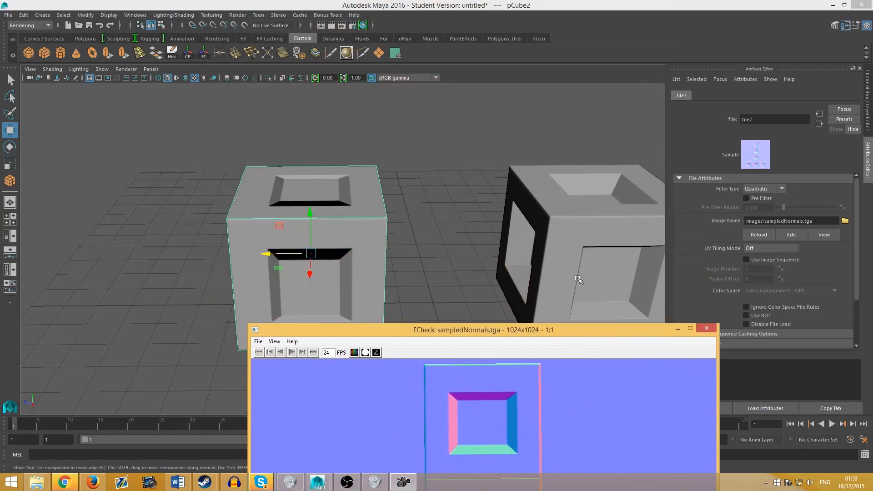
pyautogui.moveTo(434, 331); pyautogui.dragTo(441, 24)
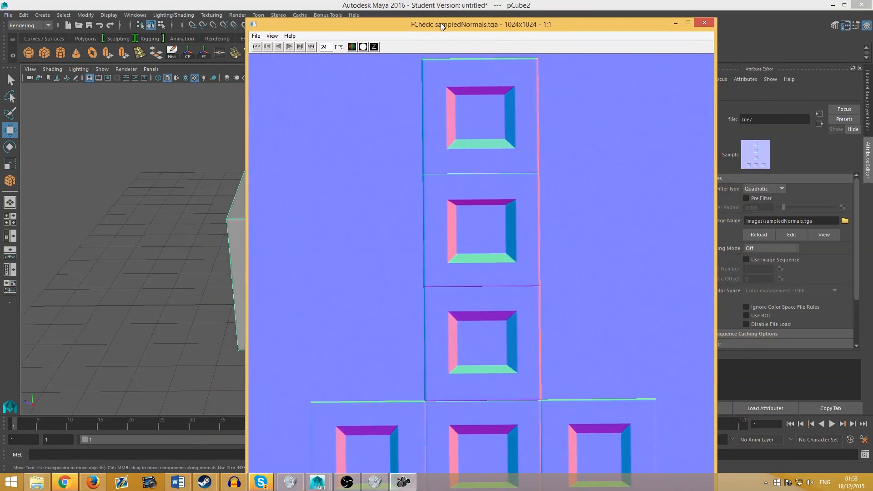
pyautogui.click(709, 23)
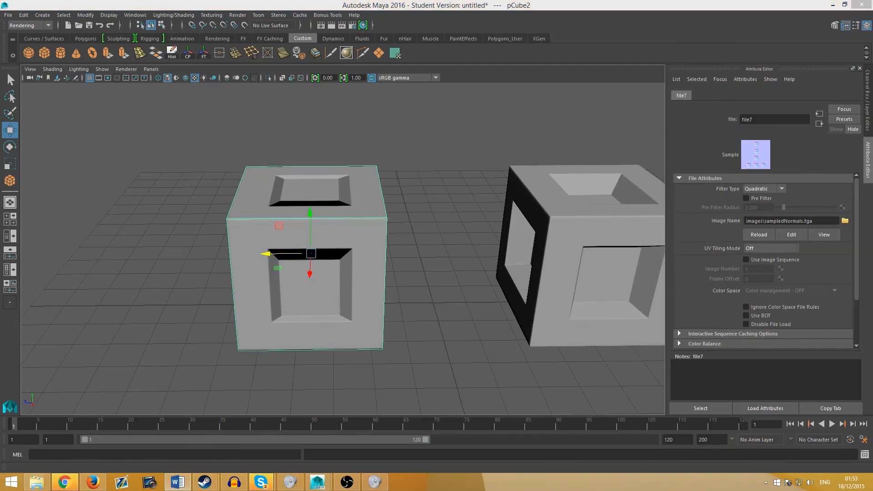
# Select the high-poly cube and frame it in the viewport.
pyautogui.click(532, 229)
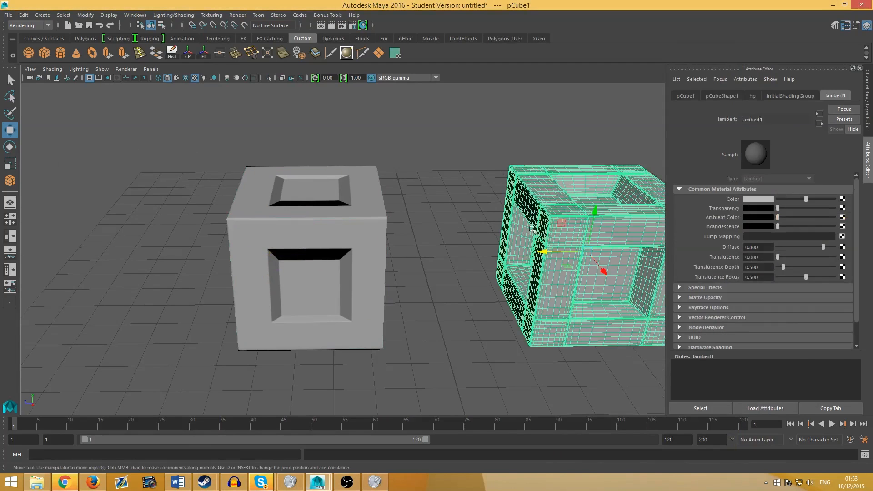
pyautogui.press('f')
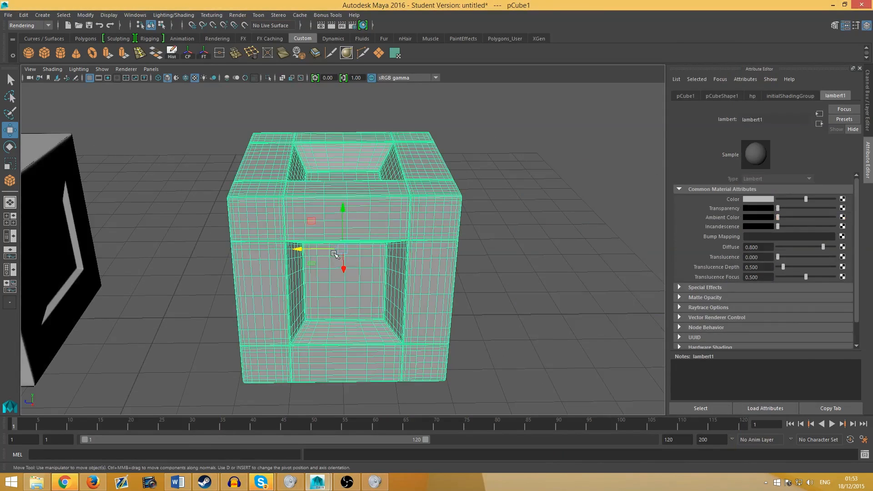